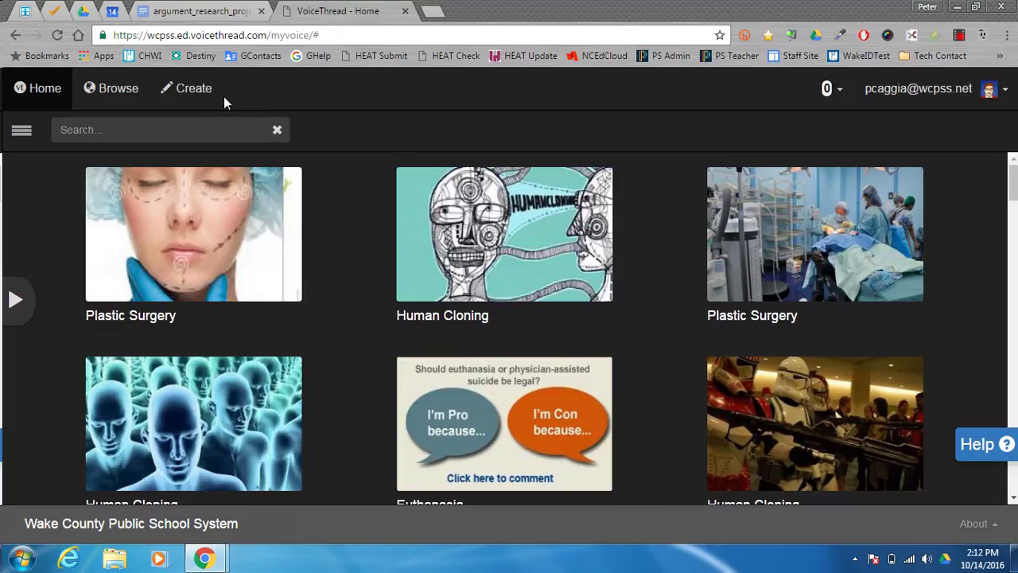
# Step: Start a new VoiceThread, add media from the computer, and browse to the Twilight folder in Downloads
pyautogui.click(178, 90)
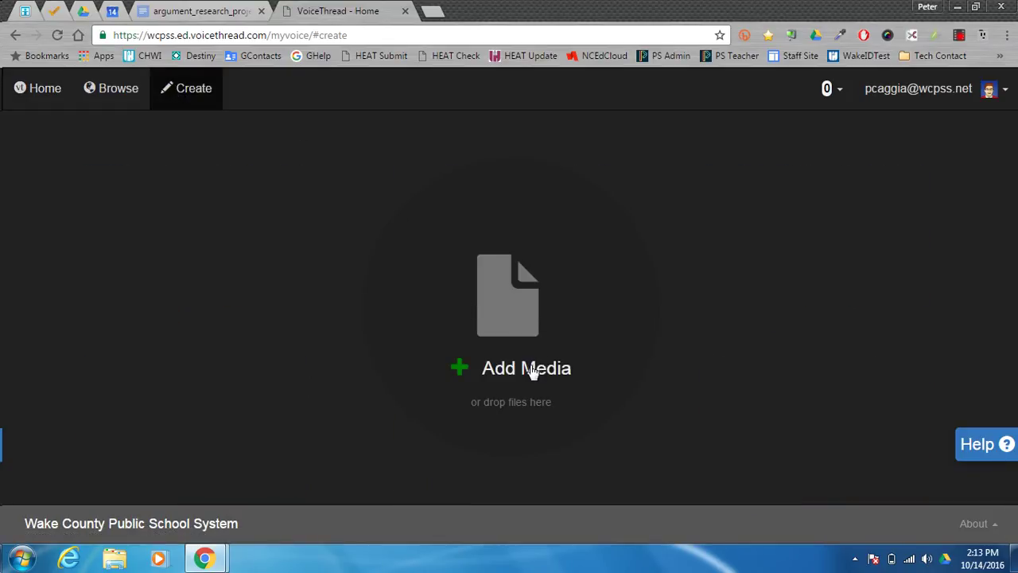
pyautogui.click(464, 368)
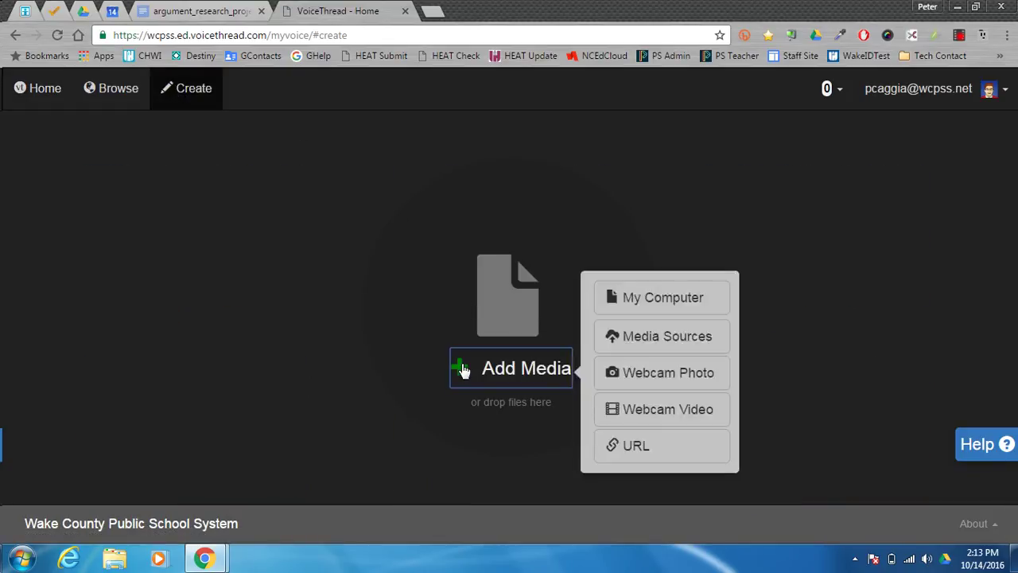
pyautogui.click(615, 305)
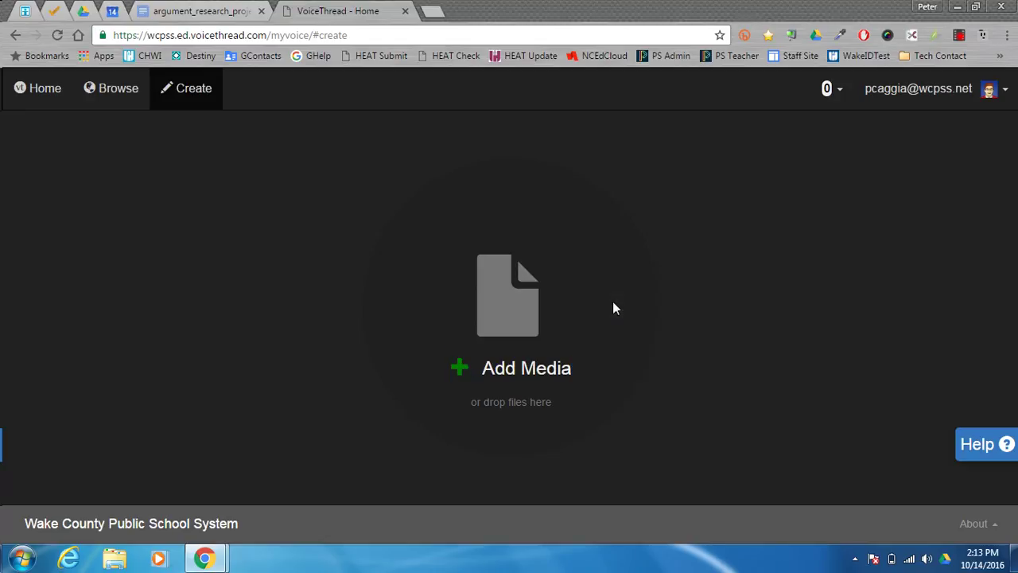
pyautogui.click(427, 62)
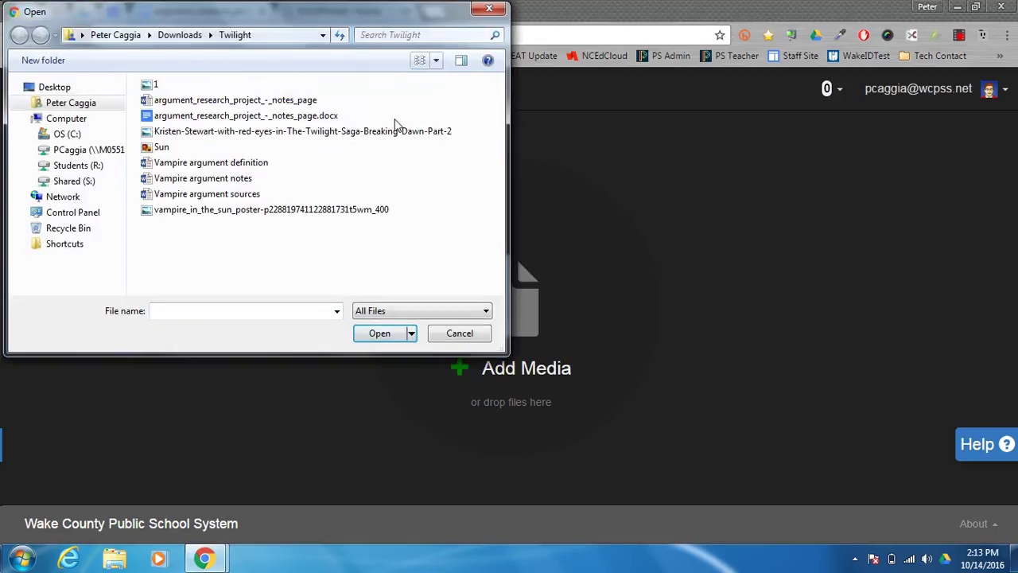
pyautogui.click(66, 109)
pyautogui.doubleClick(292, 119)
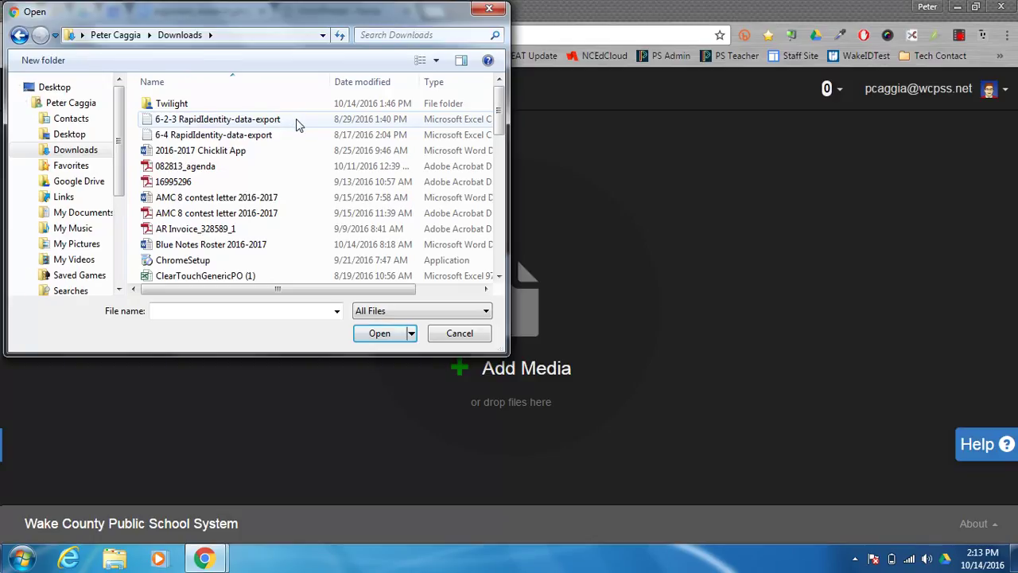
pyautogui.doubleClick(188, 105)
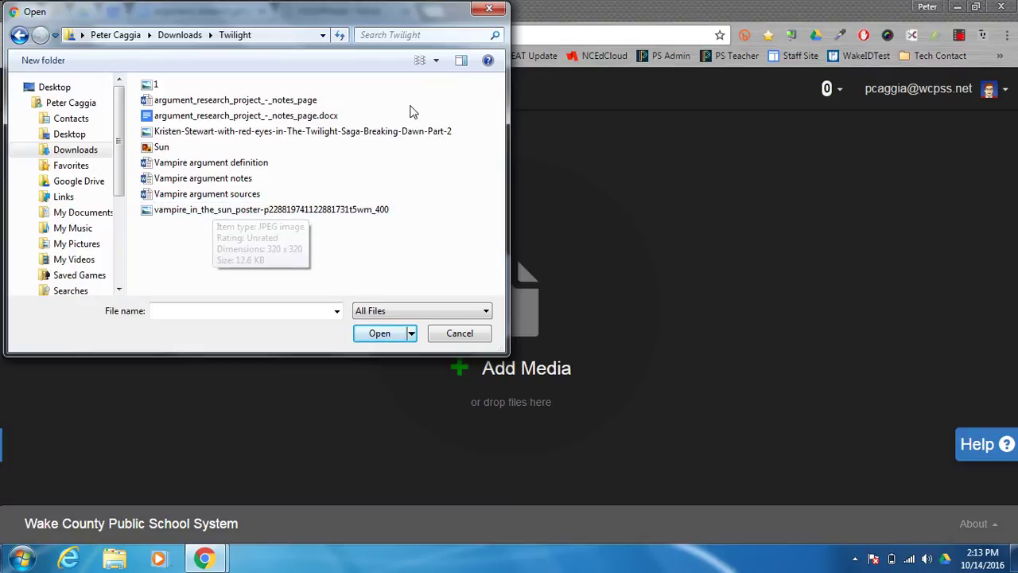
# Step: Show the Twilight folder's files as large icons and upload the image file named 1
pyautogui.click(436, 64)
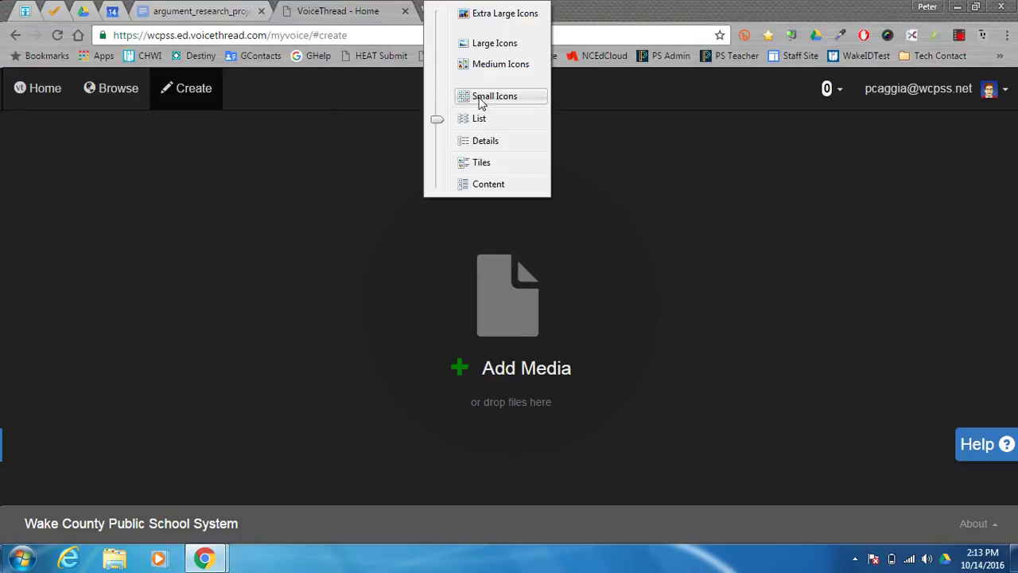
pyautogui.click(482, 43)
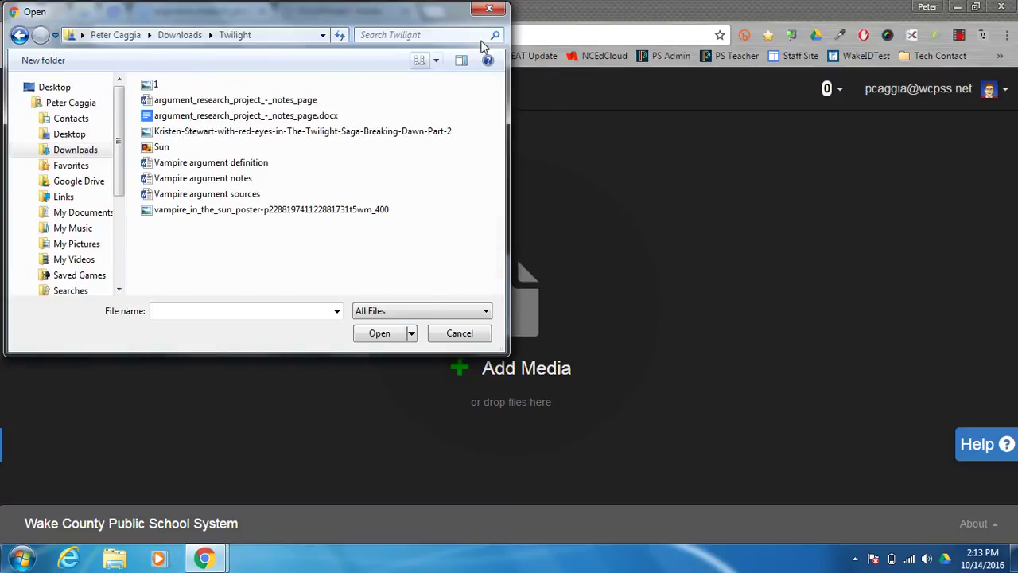
pyautogui.moveTo(502, 142)
pyautogui.mouseDown()
pyautogui.moveTo(502, 192)
pyautogui.moveTo(494, 136)
pyautogui.mouseUp()
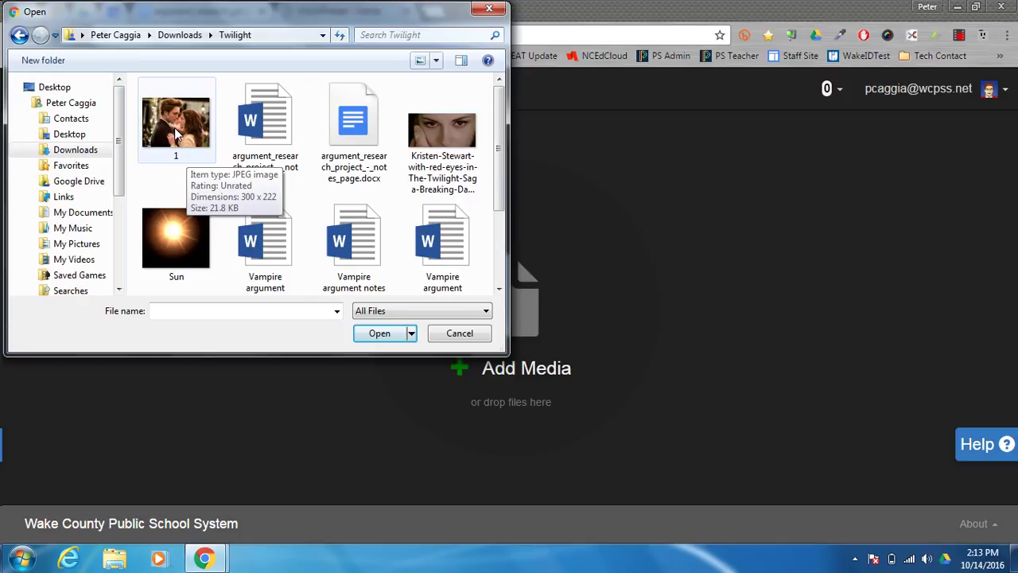
pyautogui.click(175, 127)
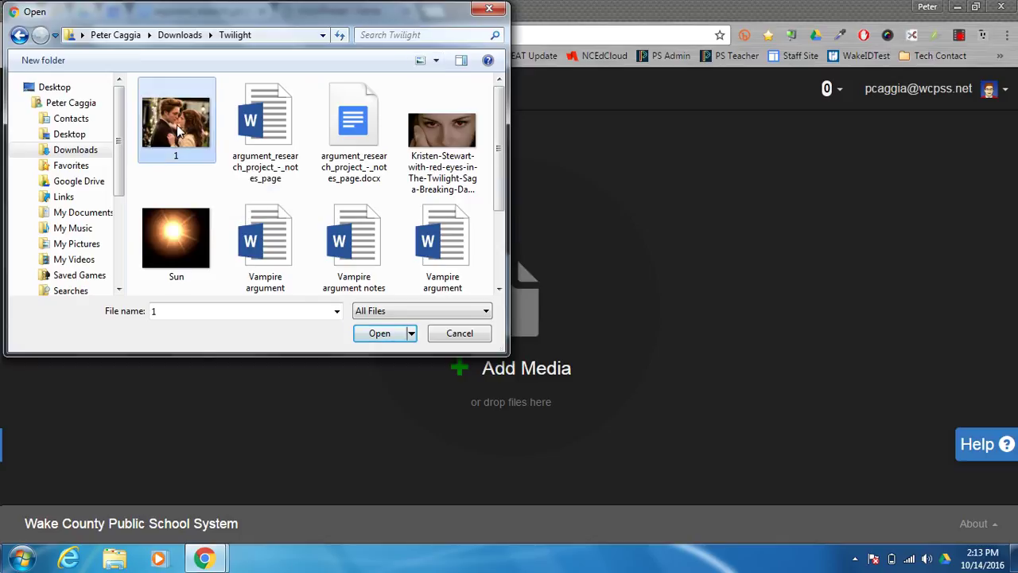
pyautogui.click(379, 333)
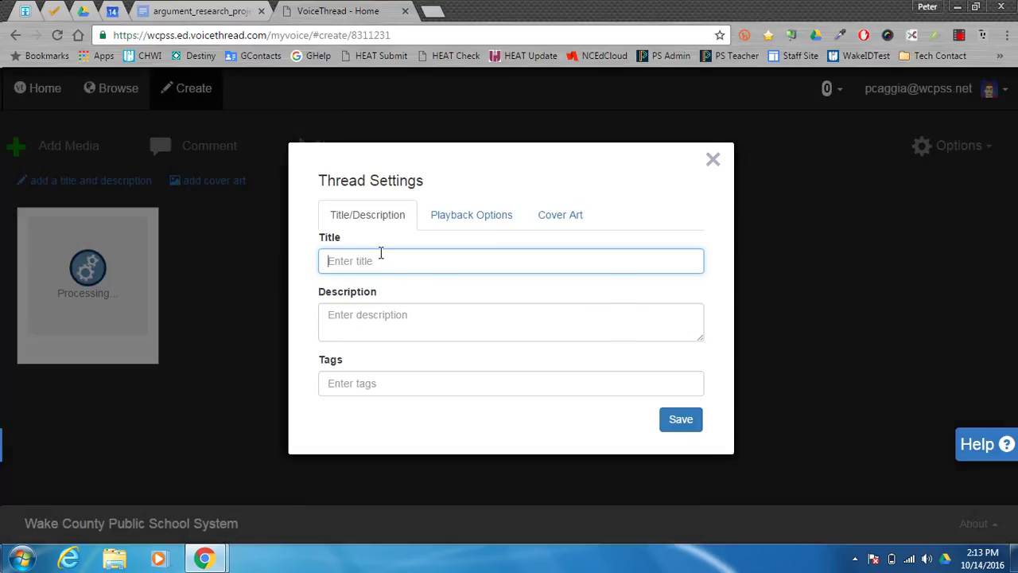
# Step: Title the thread Twilight, enter the partners' names as the description, add the tag Core 1, and save the settings
pyautogui.write('Twilight')
pyautogui.press('Tab')
pyautogui.write('P')
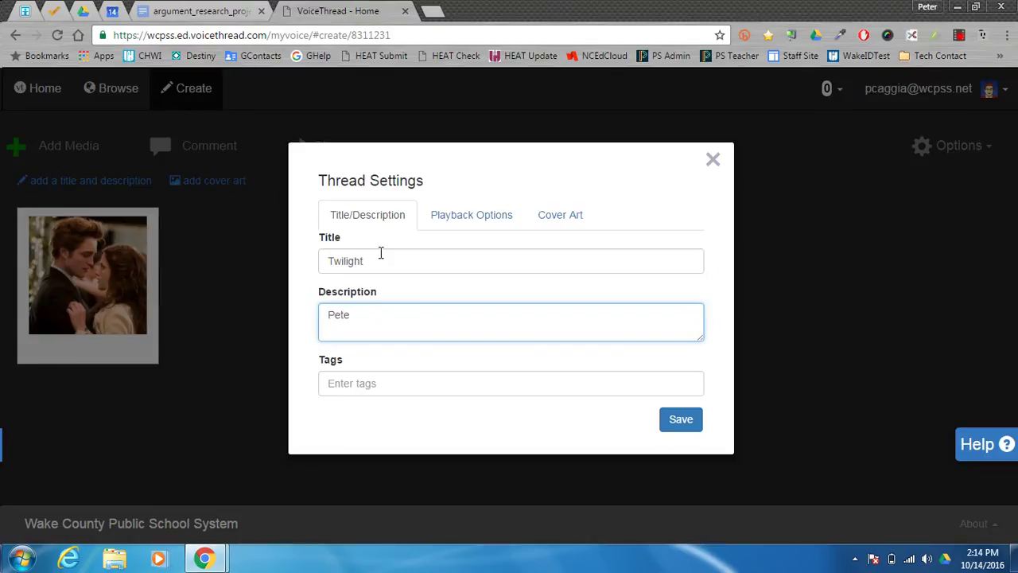
pyautogui.write('eter C & Mr C')
pyautogui.press('Tab')
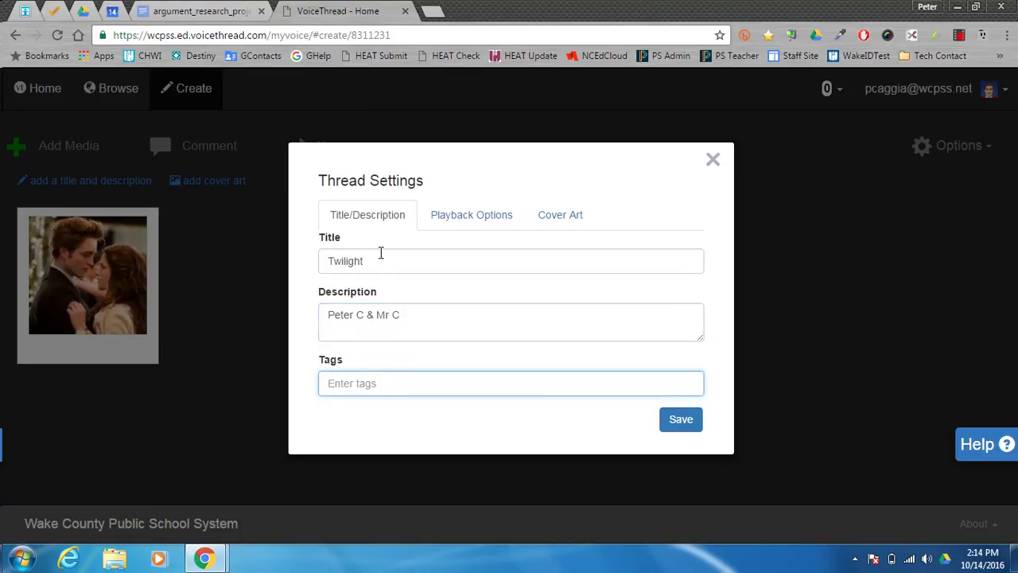
pyautogui.write('Core 1')
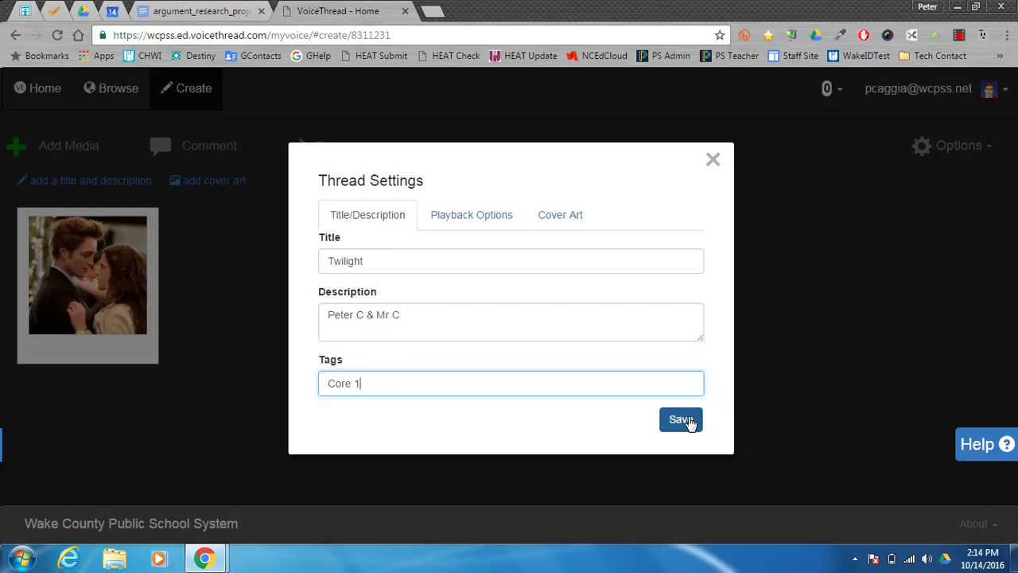
pyautogui.click(686, 420)
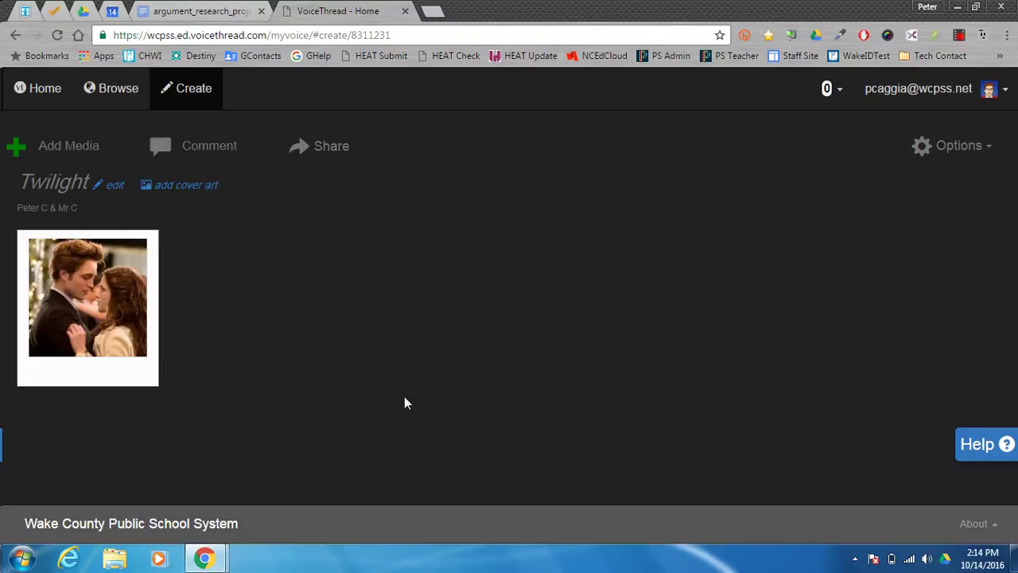
# Step: Share the thread securely with the partner listed in the 7-2/3 Leopards group, allowing viewing, commenting and editing
pyautogui.click(321, 154)
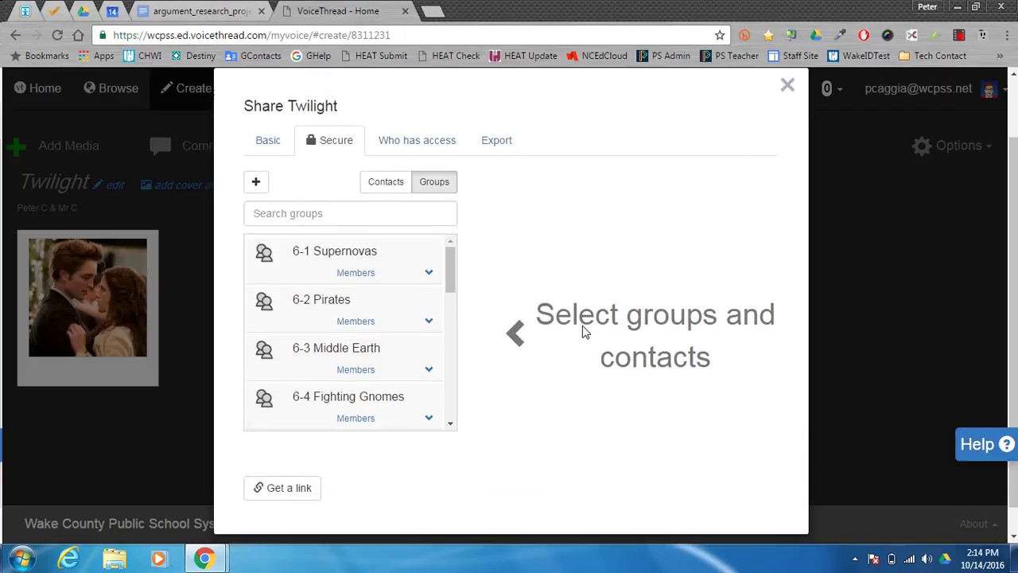
pyautogui.moveTo(450, 268); pyautogui.dragTo(452, 310)
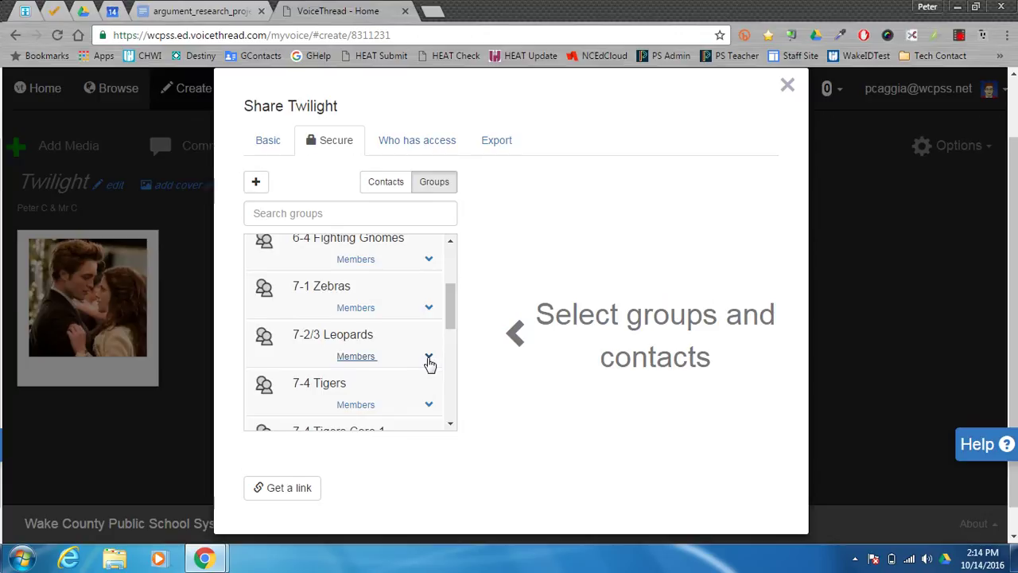
pyautogui.click(429, 360)
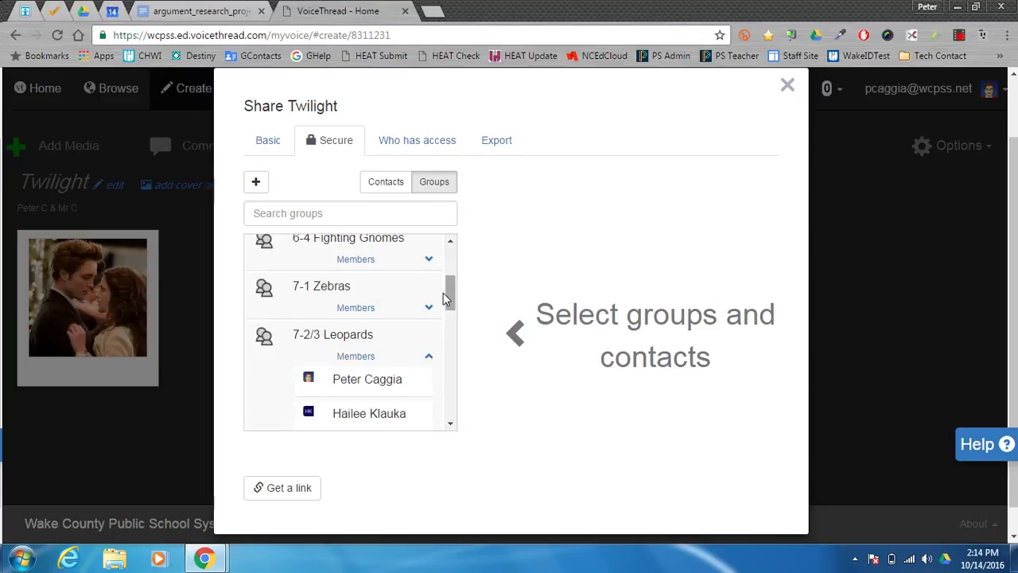
pyautogui.moveTo(451, 290); pyautogui.dragTo(450, 306)
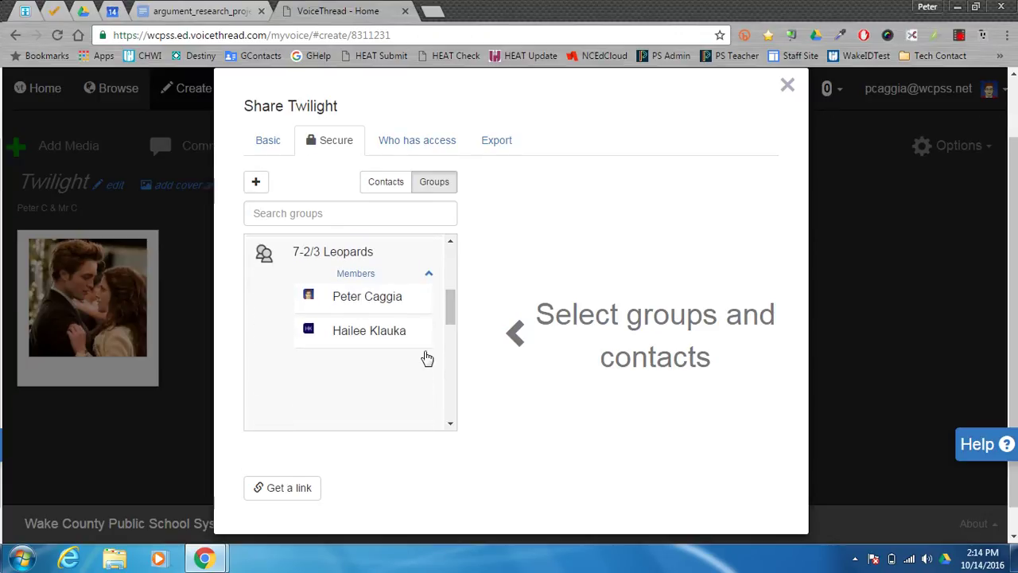
pyautogui.click(344, 338)
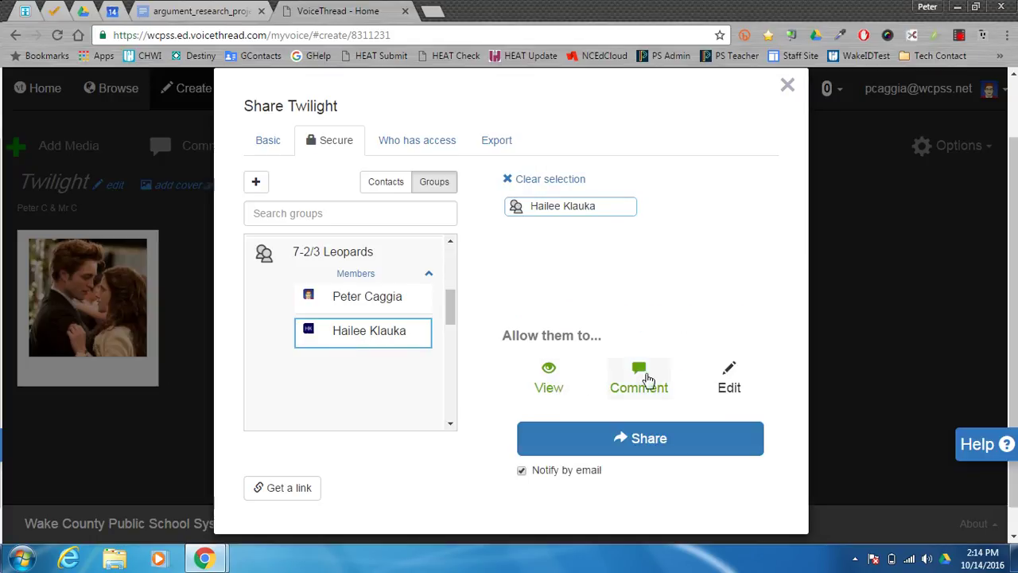
pyautogui.click(731, 387)
pyautogui.click(658, 447)
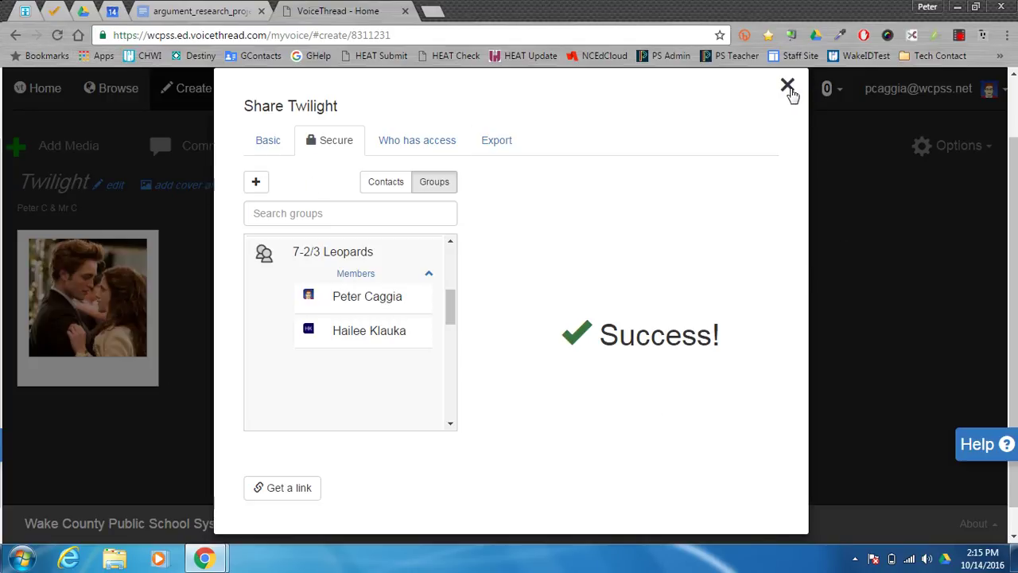
pyautogui.click(789, 88)
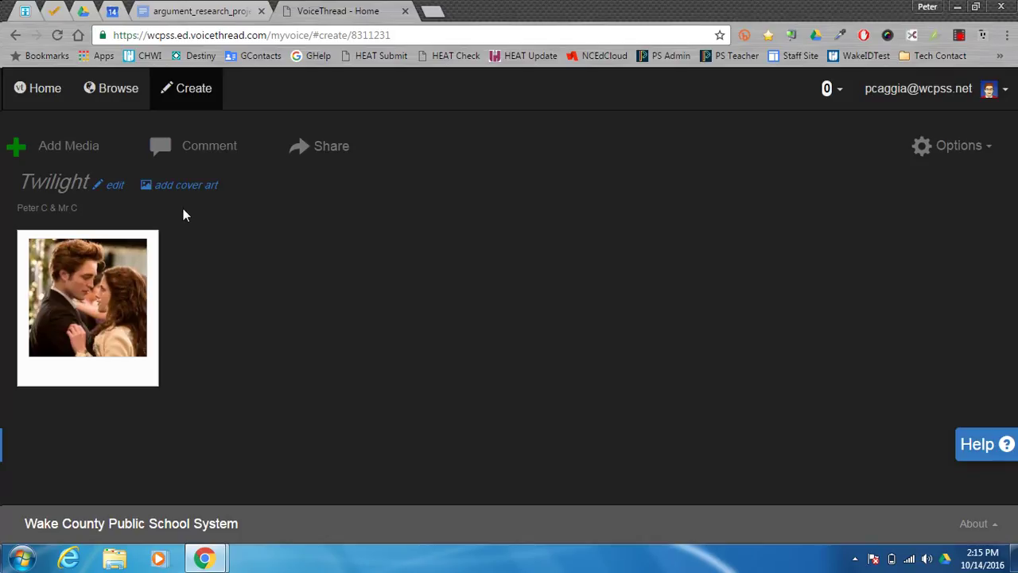
# Step: Open the Twilight slide for commenting and start a text comment
pyautogui.moveTo(134, 268)
pyautogui.click(121, 292)
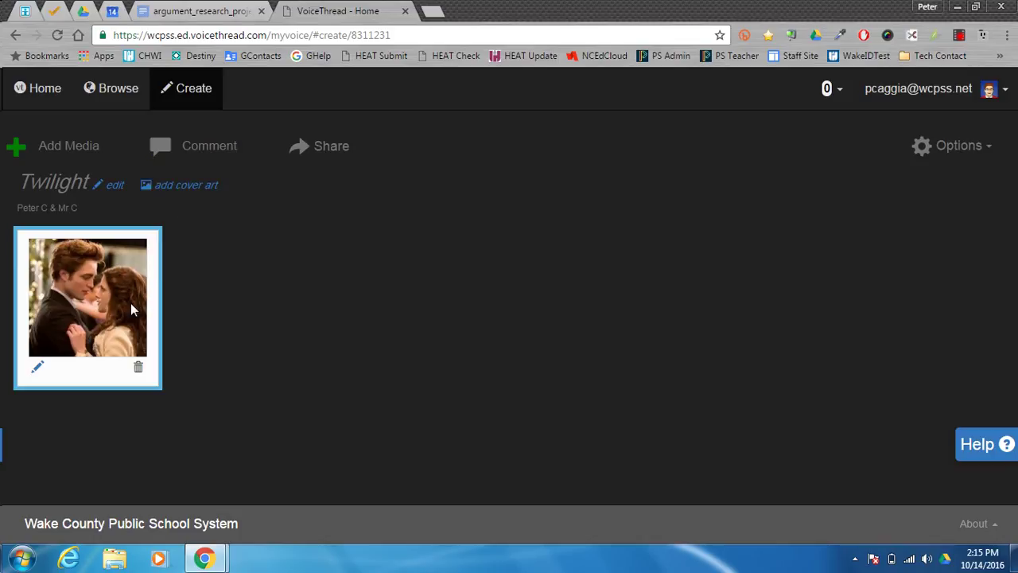
pyautogui.click(198, 154)
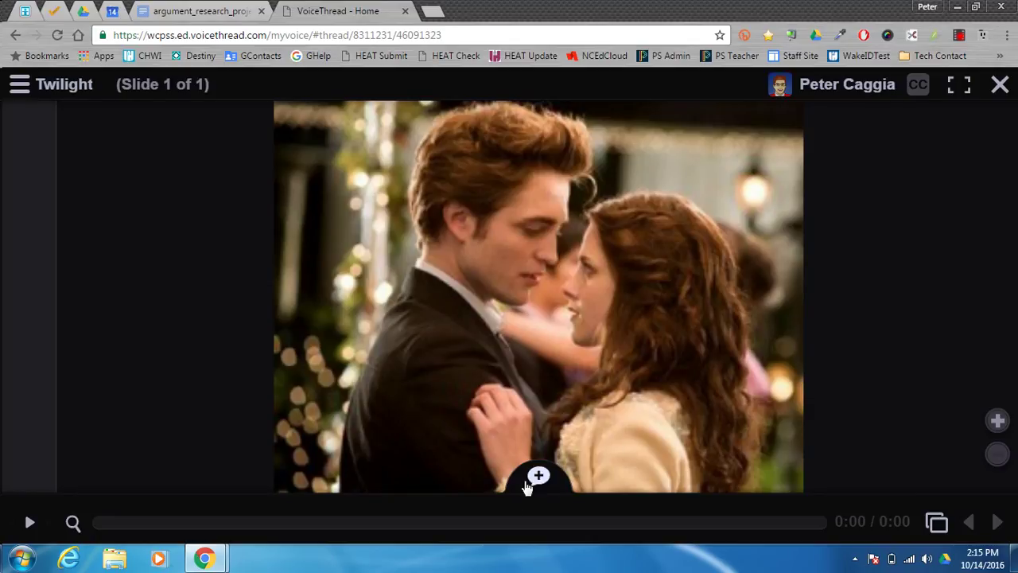
pyautogui.click(539, 477)
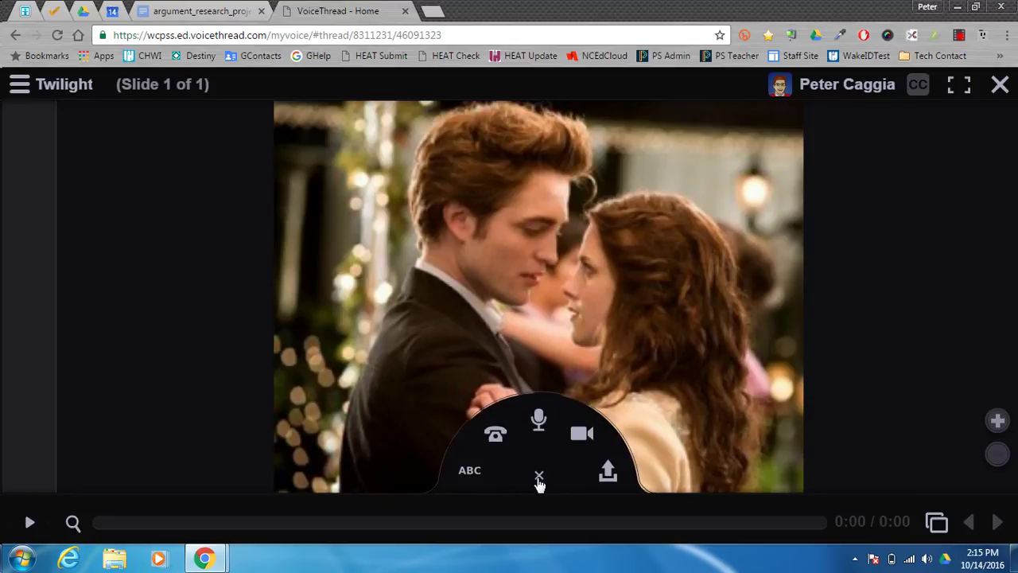
pyautogui.click(470, 474)
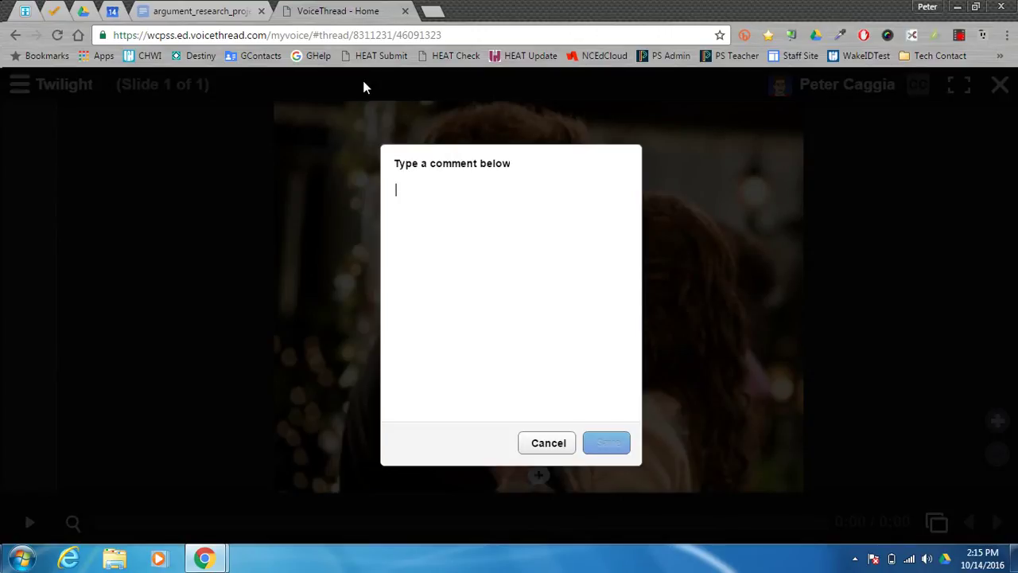
# Step: Reload the argument_research_project notes page in Google Docs to check the claim, and return to the VoiceThread comment
pyautogui.click(238, 10)
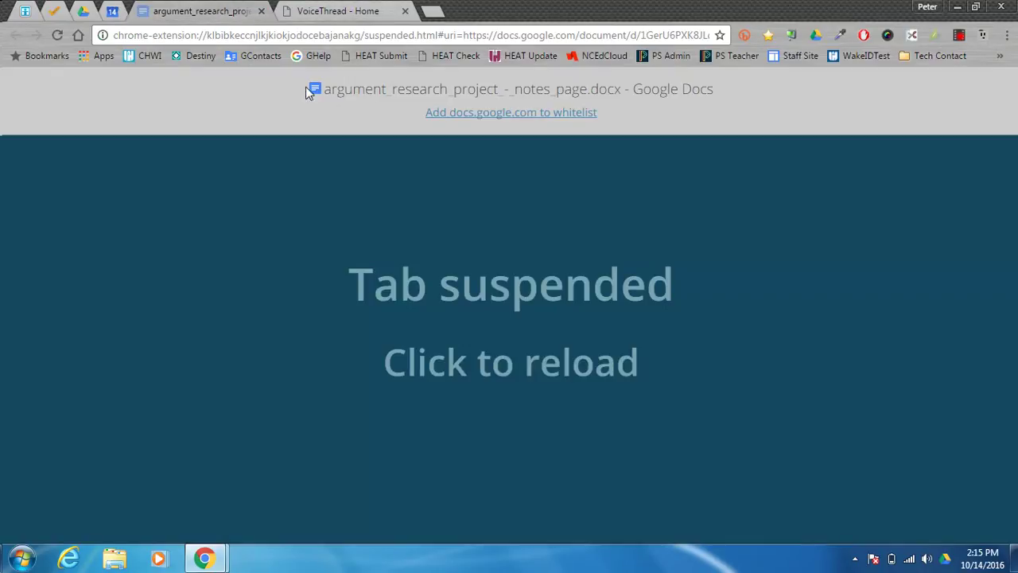
pyautogui.click(536, 371)
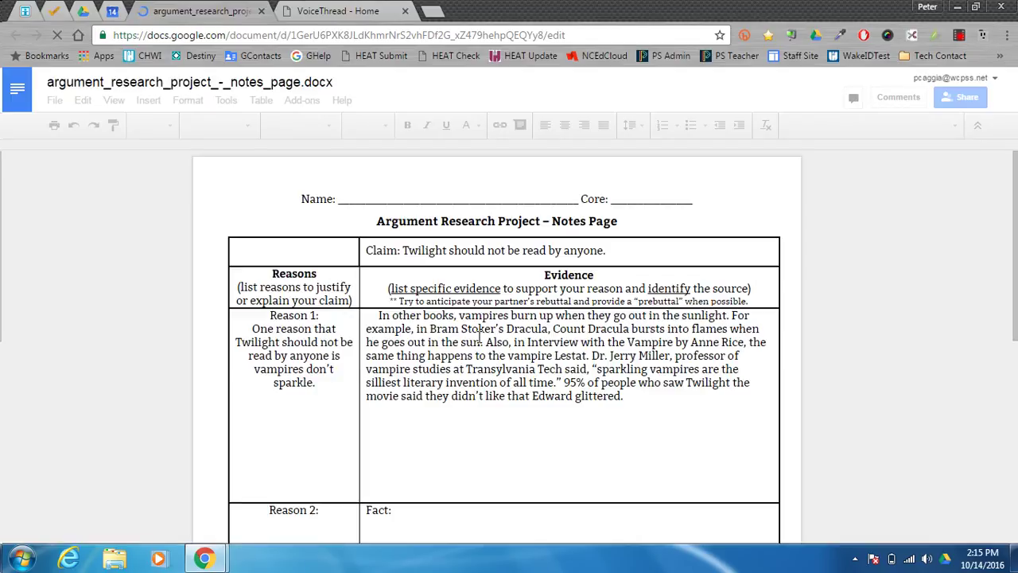
pyautogui.click(322, 11)
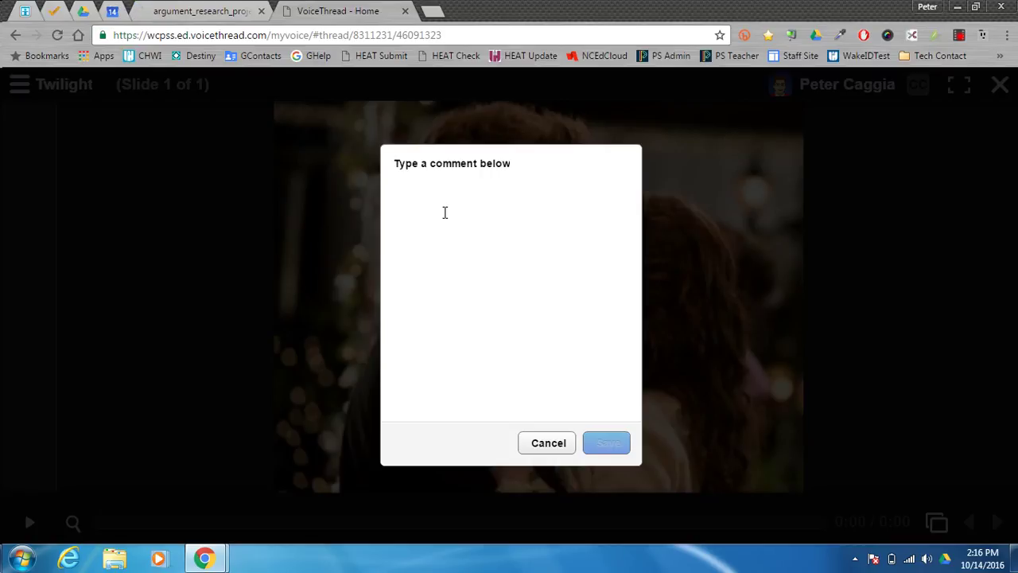
# Step: Save the text comment "Twilight is a book/movie by Stephanie Meyer." on the slide and play it back
pyautogui.write('Twilight is a book')
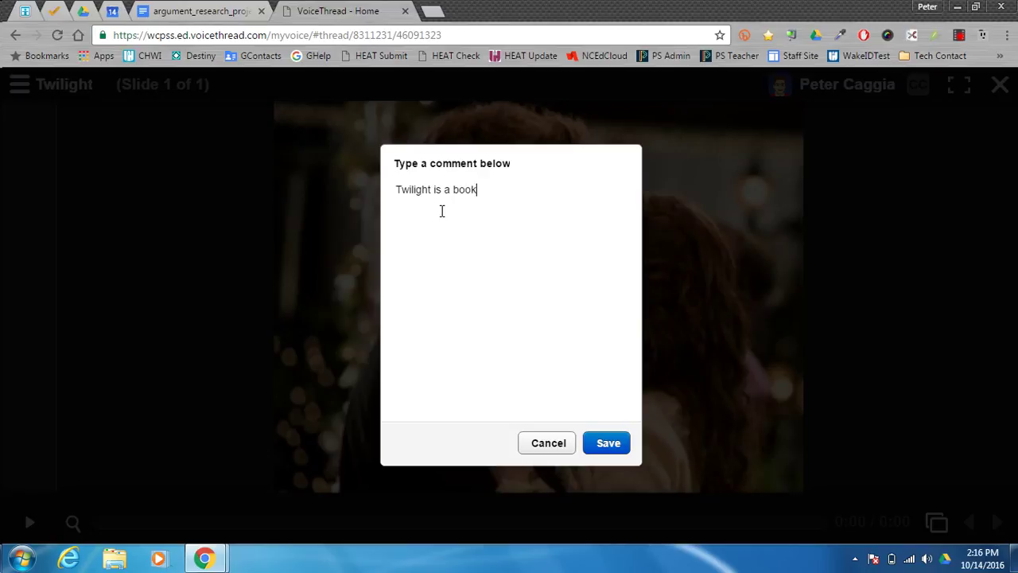
pyautogui.write('move')
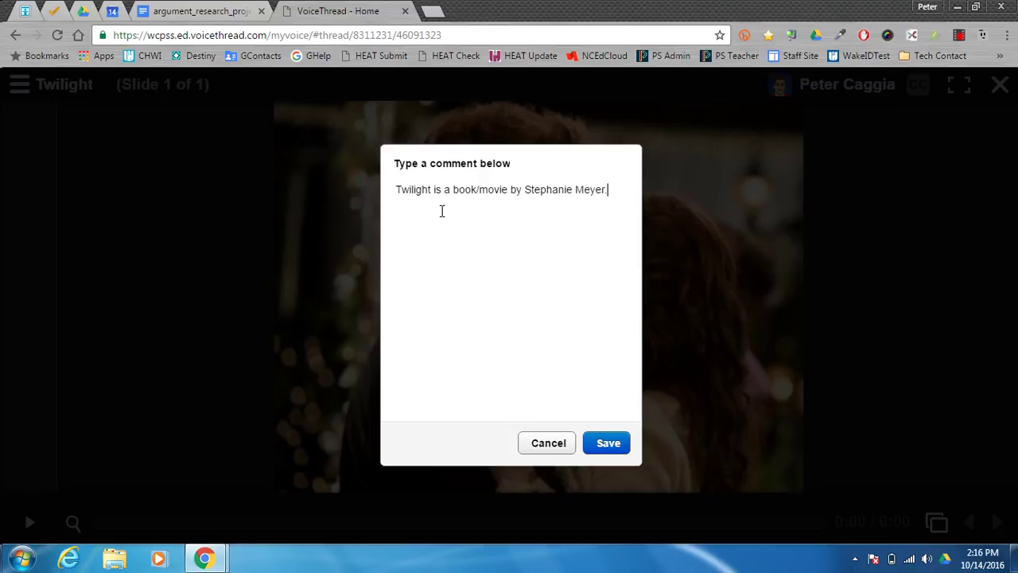
pyautogui.click(606, 444)
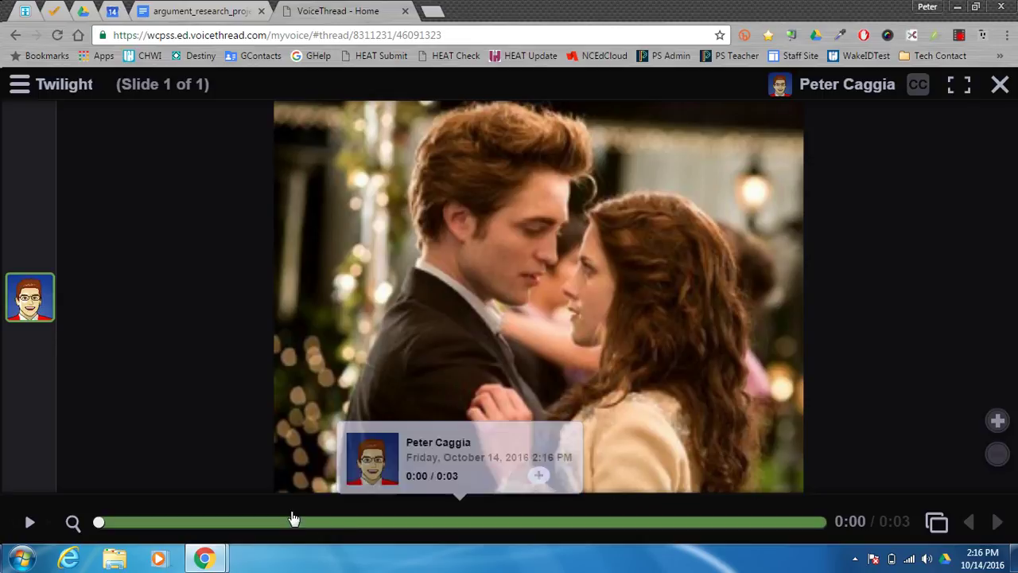
pyautogui.click(30, 524)
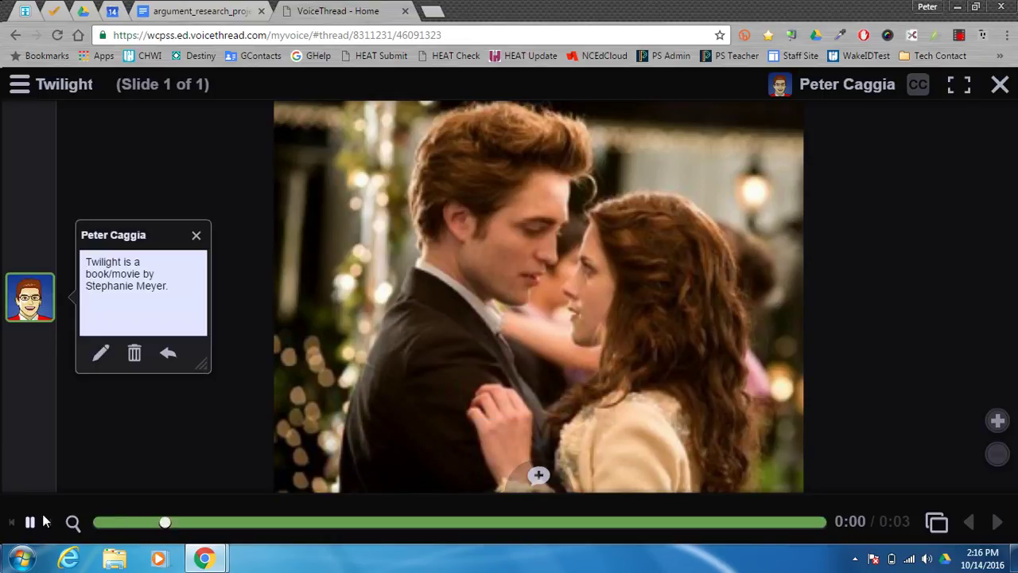
# Step: Start another text comment on the slide, and copy the claim "Twilight should not be read by anyone." from the Google Docs notes page
pyautogui.click(538, 477)
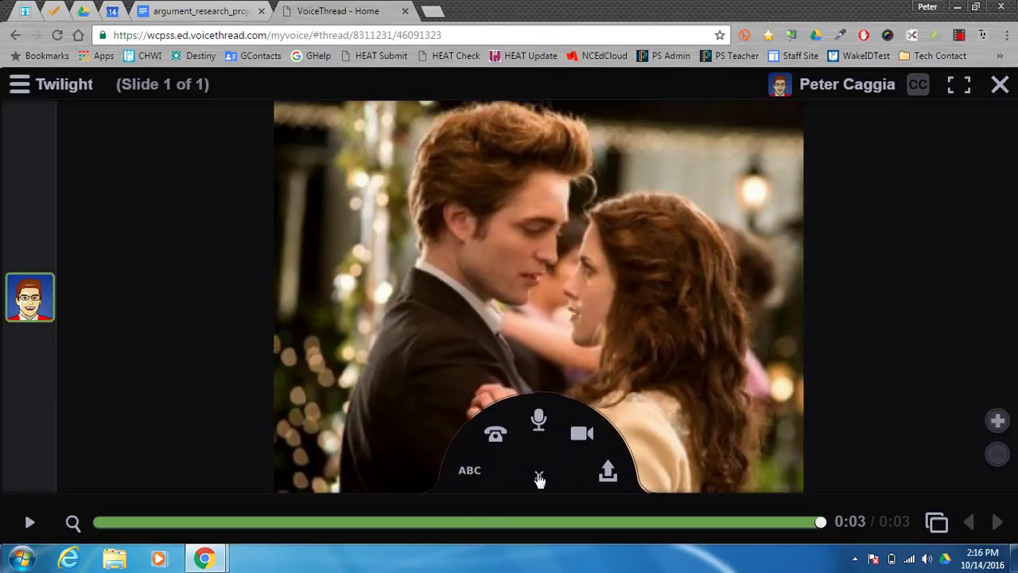
pyautogui.click(470, 472)
pyautogui.click(223, 9)
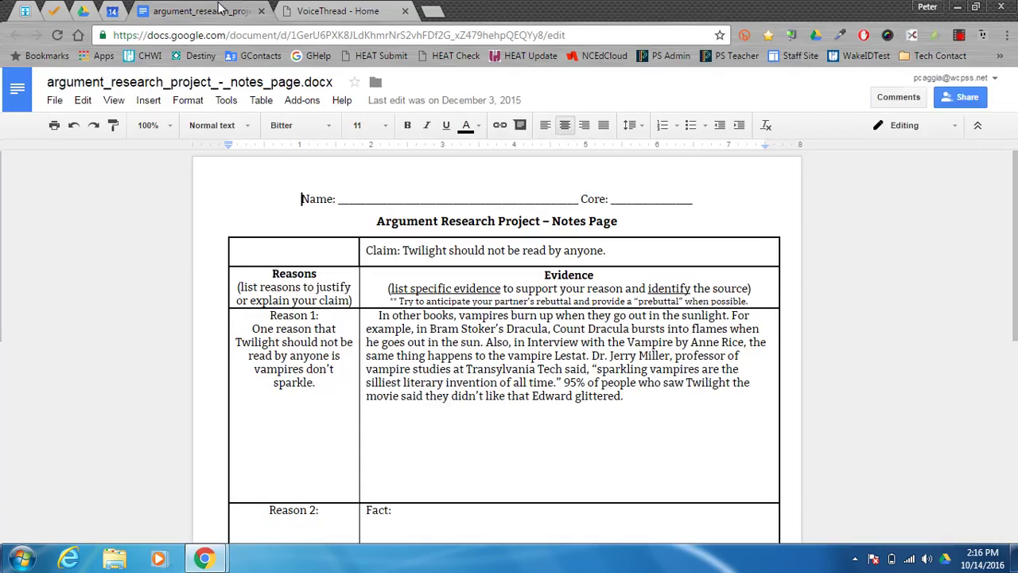
pyautogui.moveTo(402, 250); pyautogui.dragTo(600, 253)
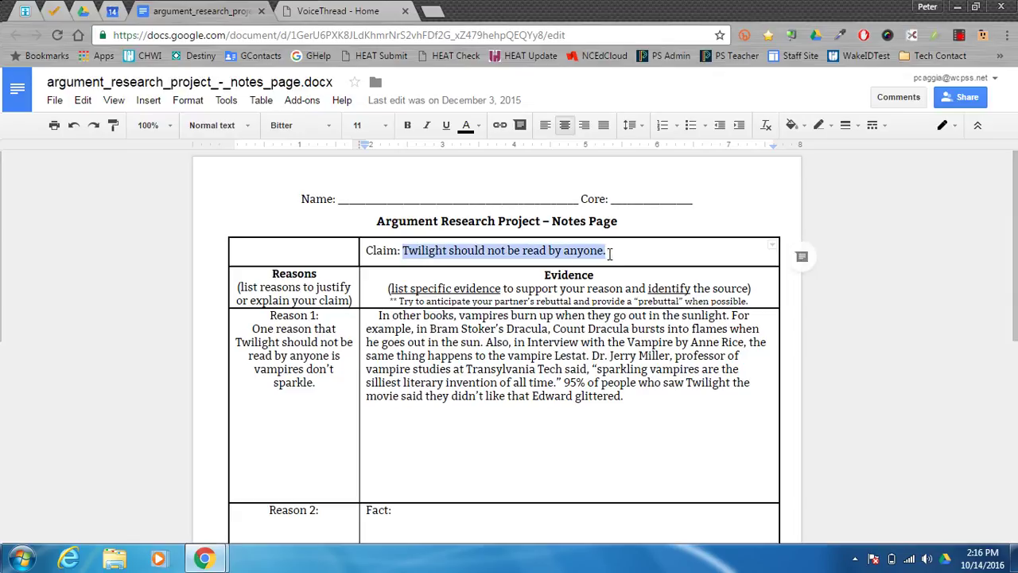
pyautogui.rightClick(548, 250)
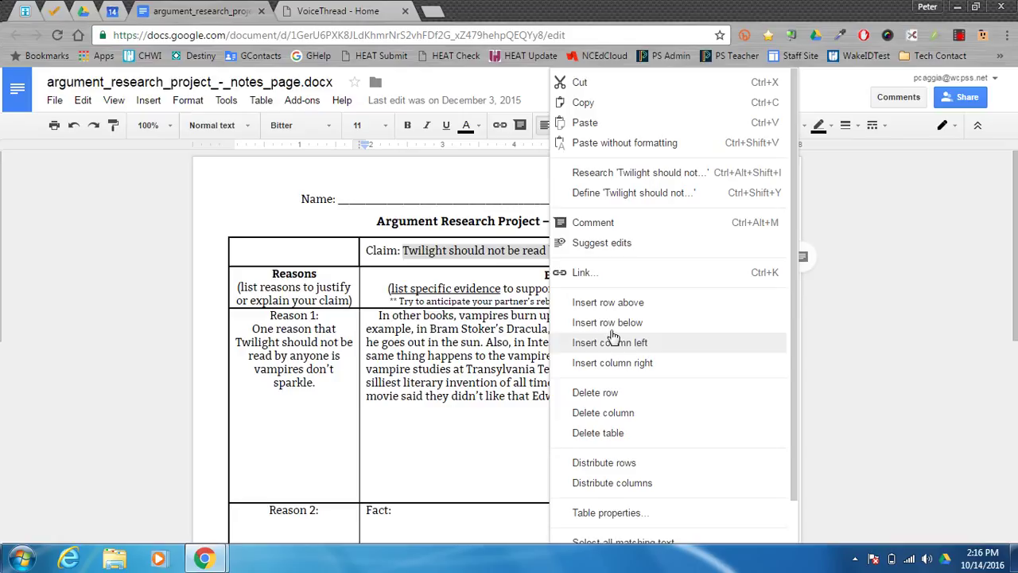
pyautogui.click(585, 101)
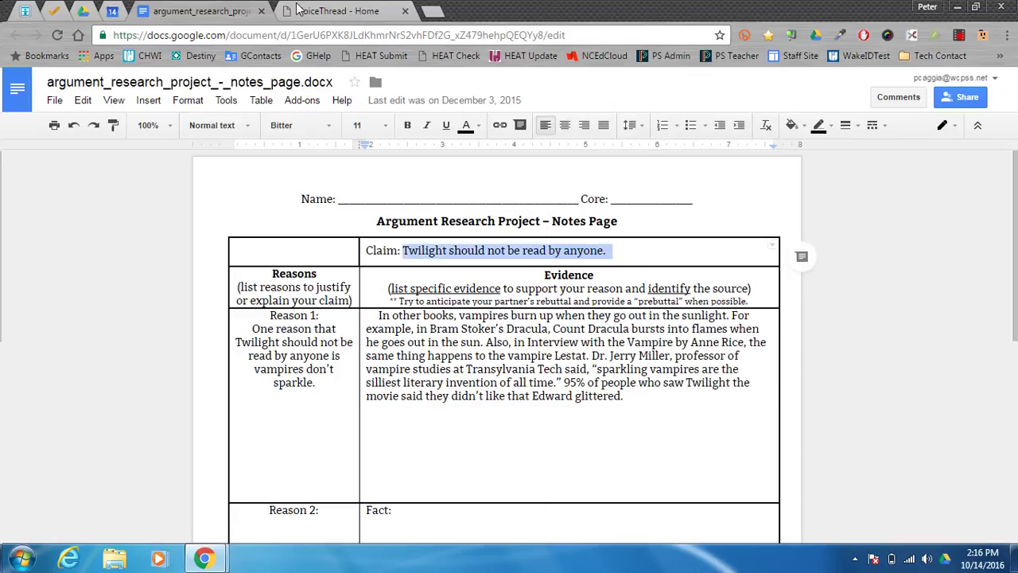
# Step: Return to VoiceThread, paste the copied claim into the open text comment and save it on the slide
pyautogui.click(296, 9)
pyautogui.rightClick(408, 204)
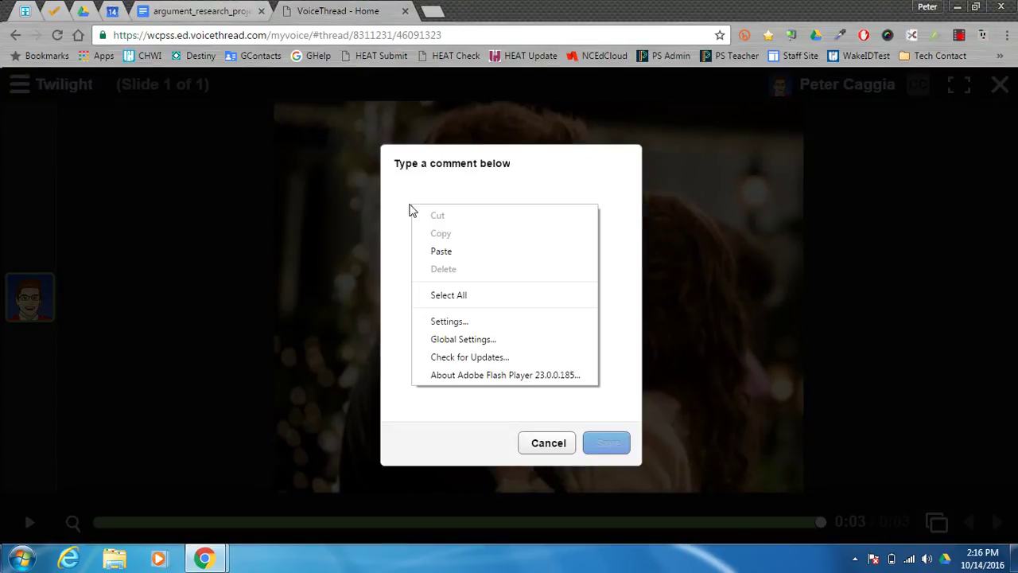
pyautogui.click(466, 262)
pyautogui.click(607, 443)
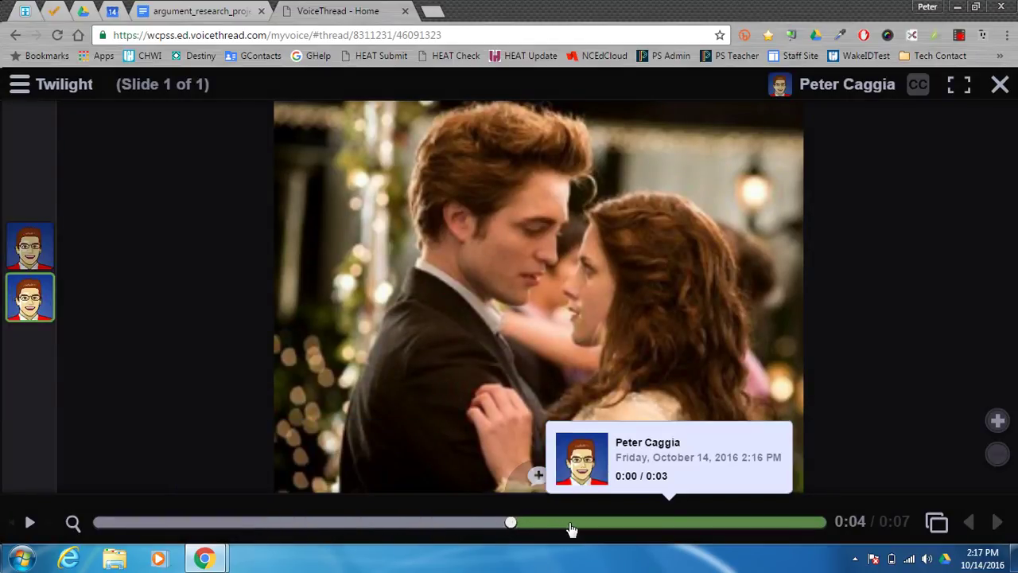
# Step: Play back the book/movie comment and the claim comment on the slide
pyautogui.click(29, 246)
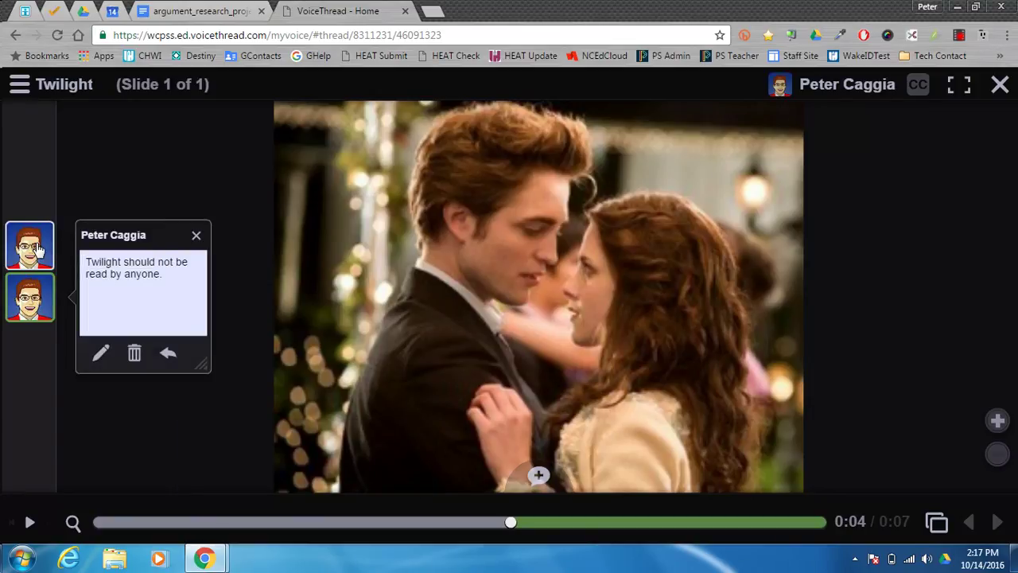
pyautogui.click(36, 242)
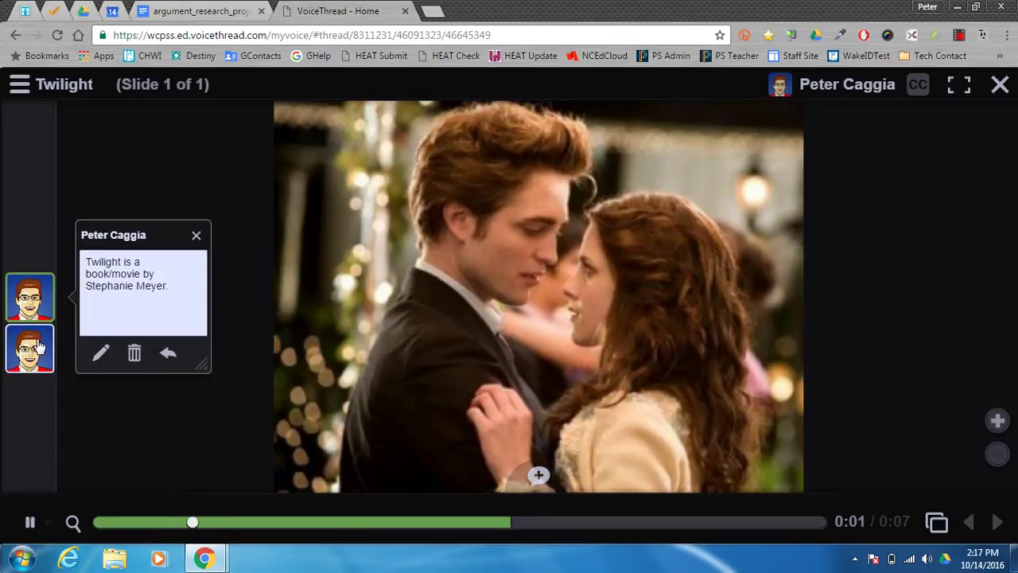
pyautogui.click(31, 299)
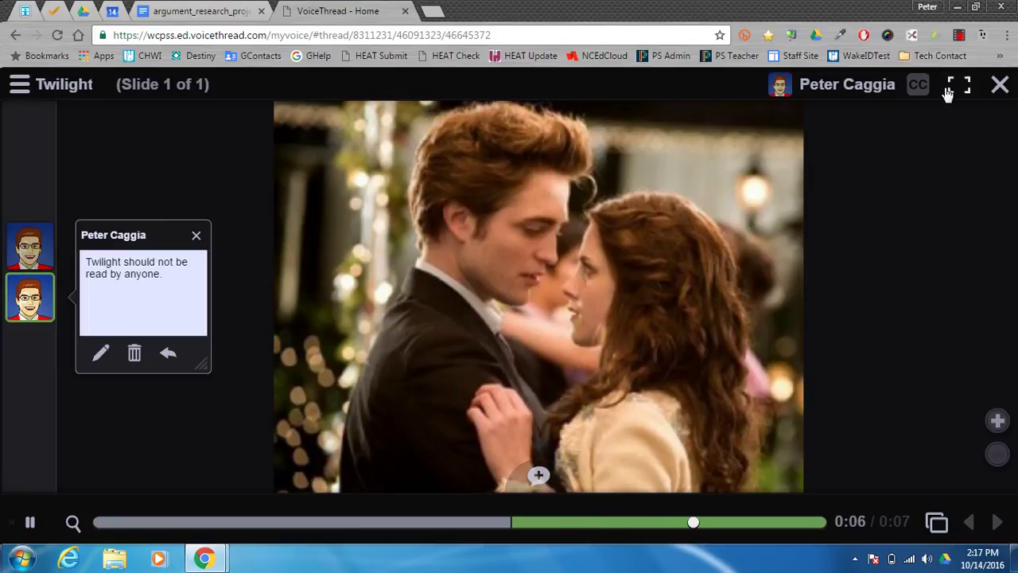
# Step: Switch the commenting identity to the one with the Spartan helmet picture
pyautogui.click(780, 85)
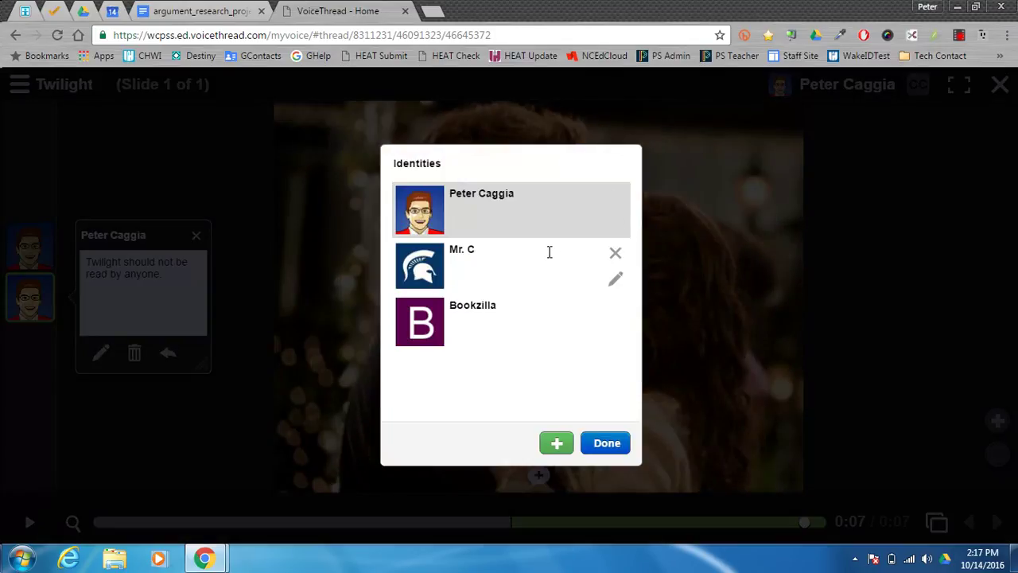
pyautogui.click(433, 252)
pyautogui.click(603, 445)
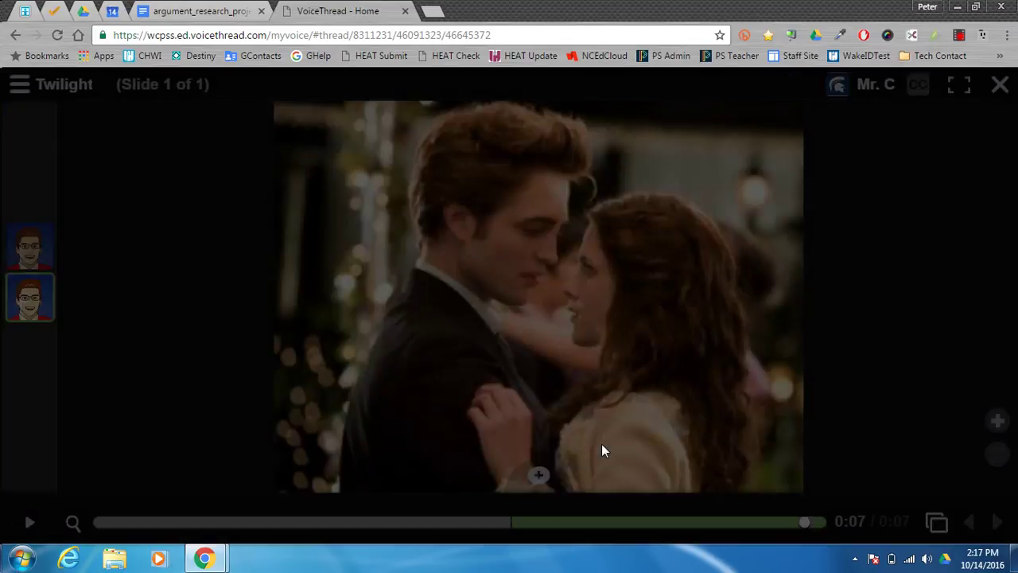
# Step: Add and save the text comment "Twilight is the best book ever and everyone should read it." on the slide
pyautogui.click(538, 474)
pyautogui.click(470, 470)
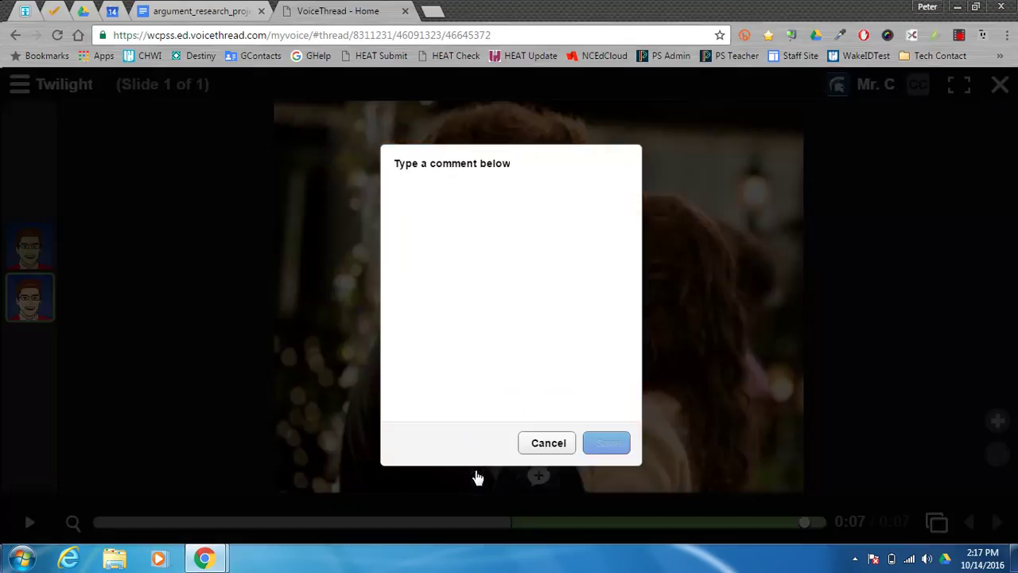
pyautogui.write('Twilight is the be')
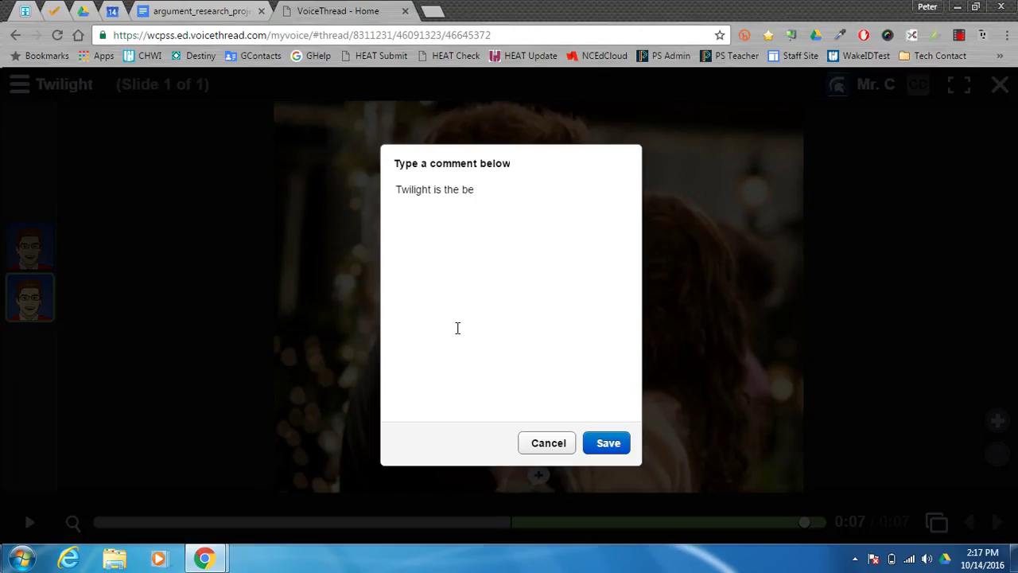
pyautogui.write('st book ever and')
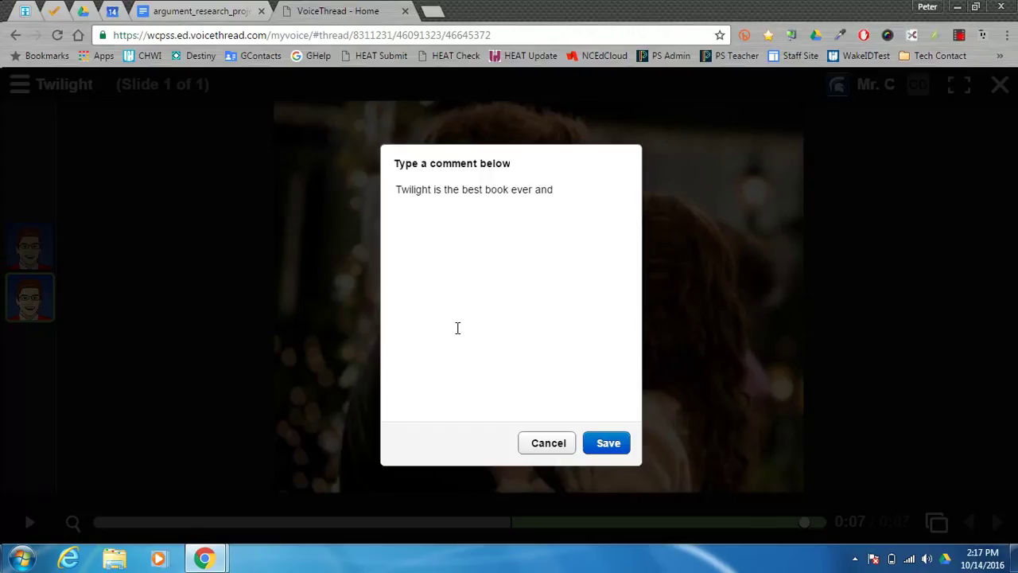
pyautogui.write(' everyone should read it.')
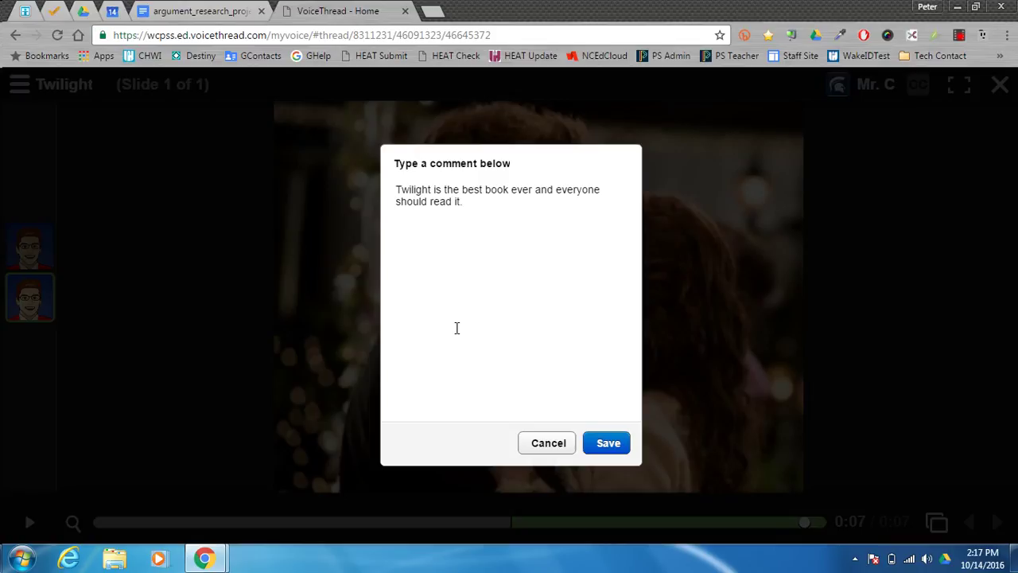
pyautogui.click(605, 443)
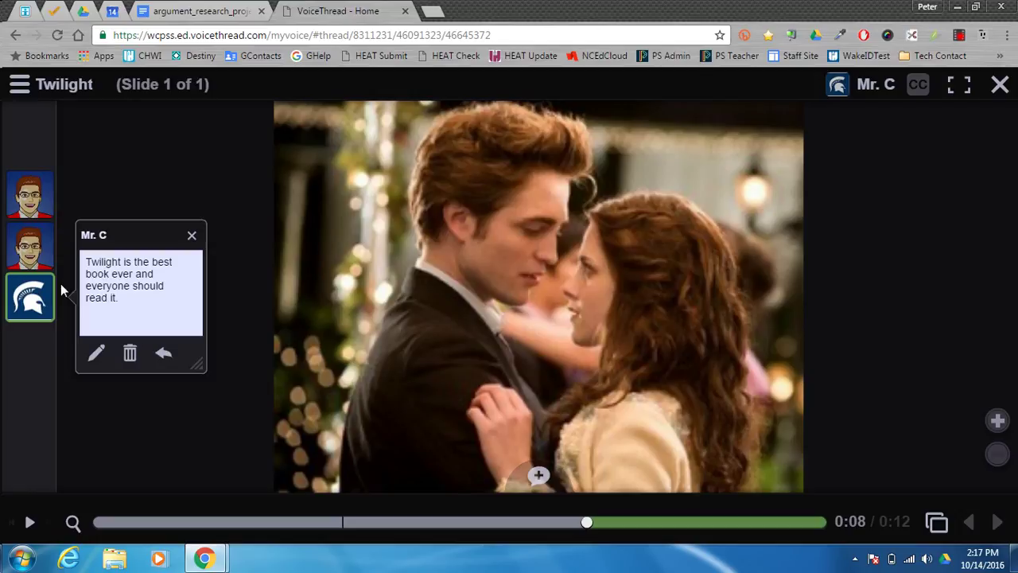
# Step: Move the Spartan helmet identity's comment between the two earlier comments and play all three back in order
pyautogui.click(36, 301)
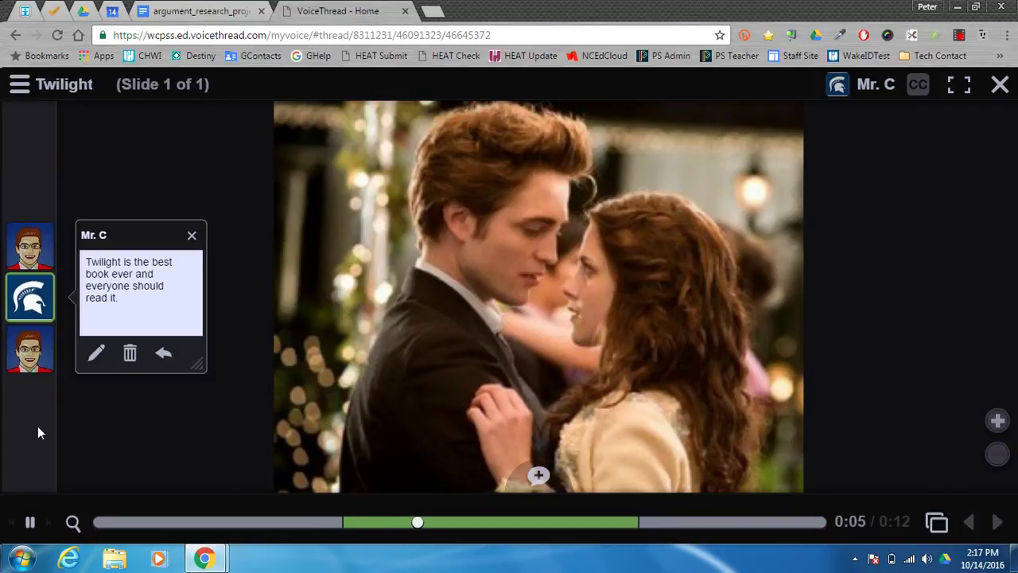
pyautogui.click(30, 257)
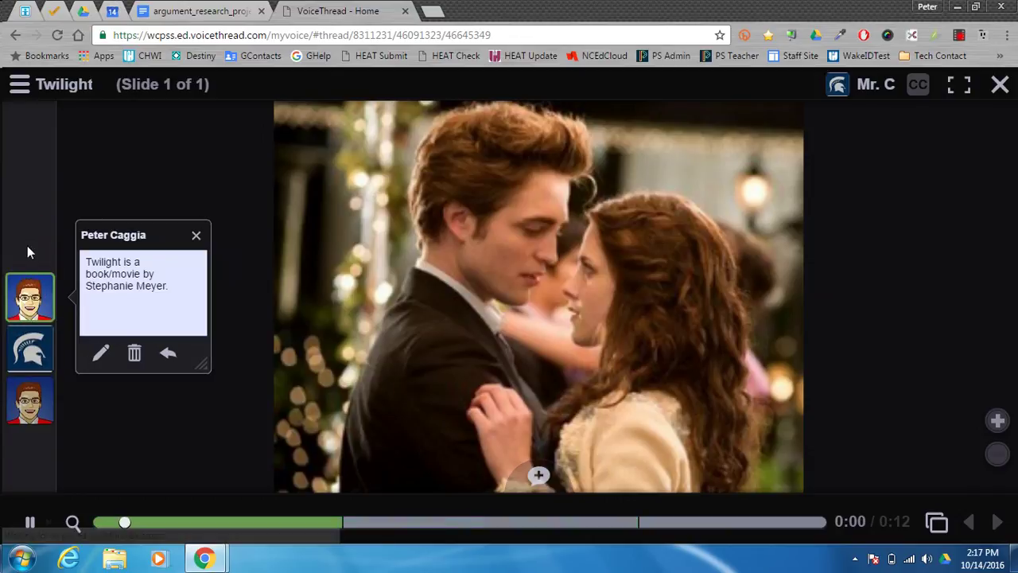
pyautogui.click(47, 352)
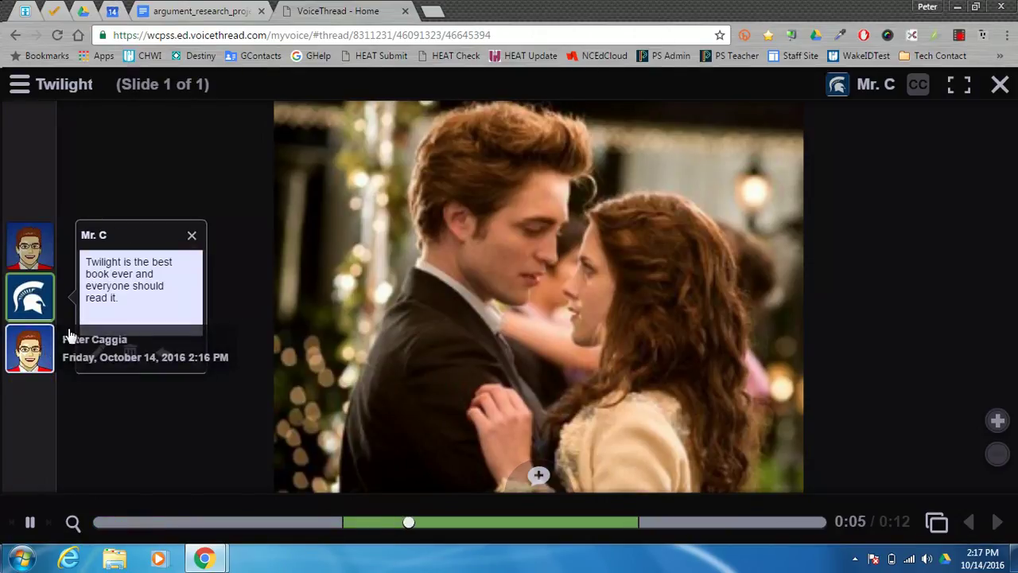
pyautogui.click(40, 350)
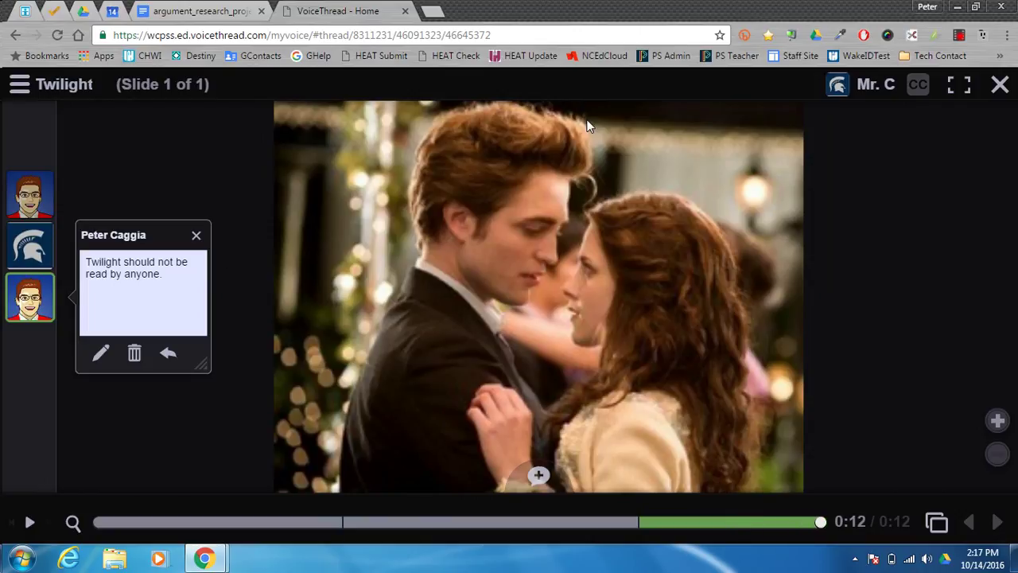
# Step: Open the Twilight thread for editing
pyautogui.click(19, 86)
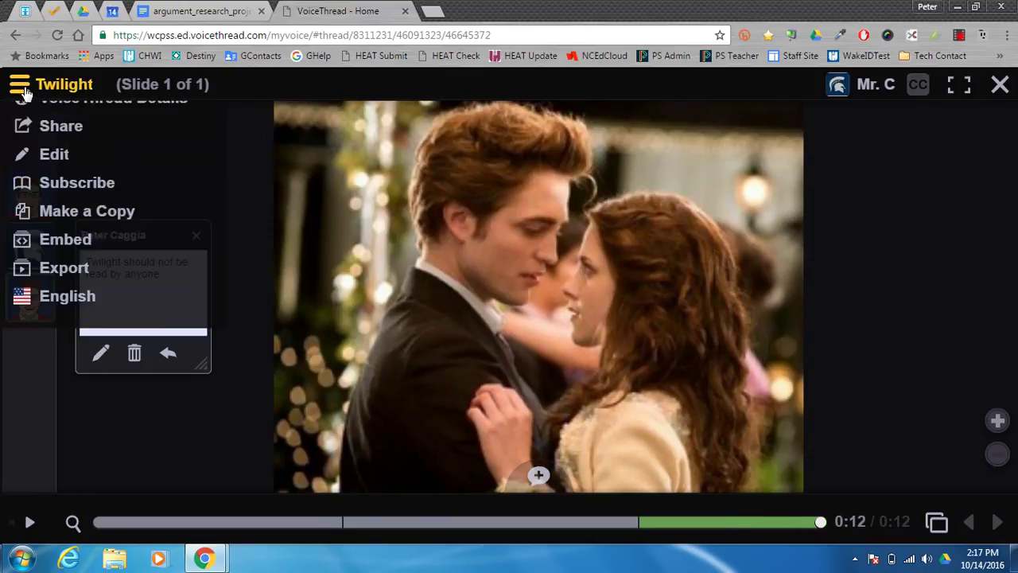
pyautogui.click(20, 86)
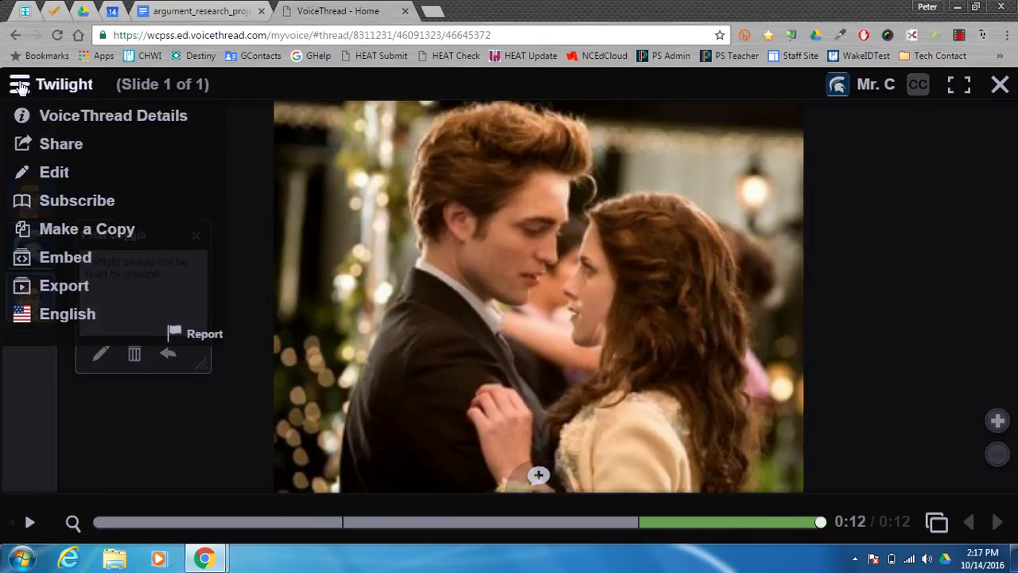
pyautogui.click(20, 85)
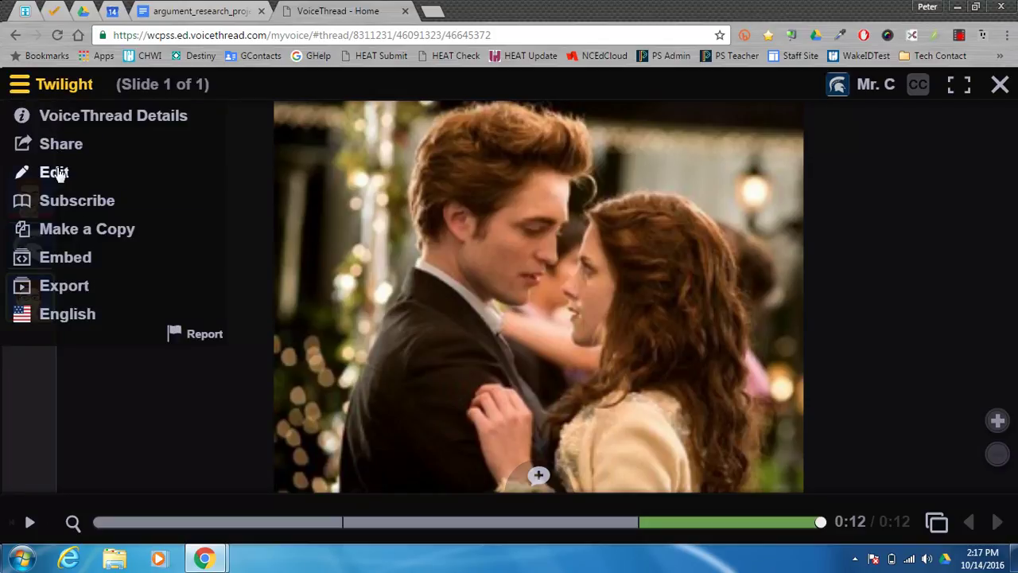
pyautogui.click(57, 174)
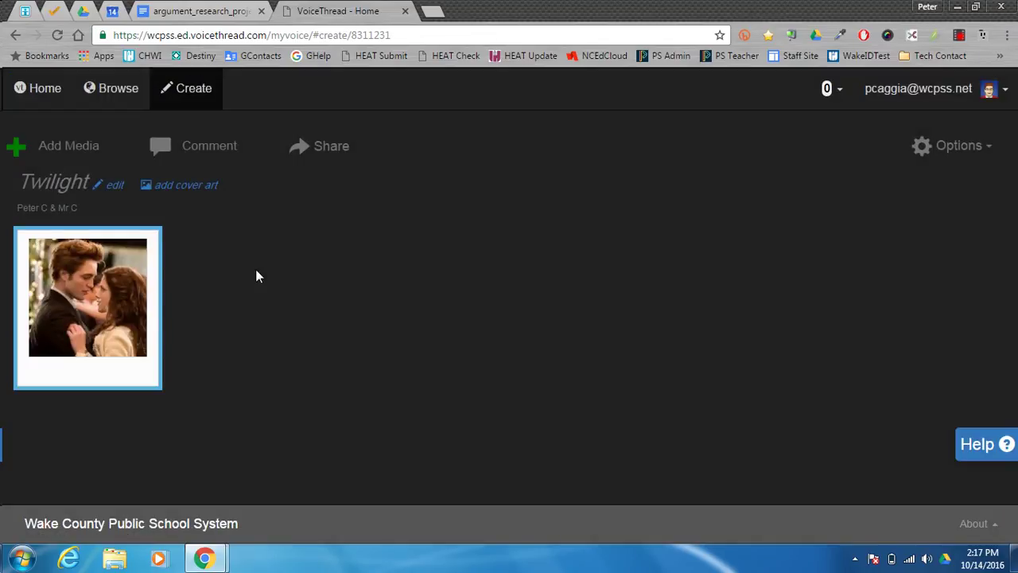
# Step: Add the Sun image from the Twilight folder on the computer as a second slide
pyautogui.click(75, 152)
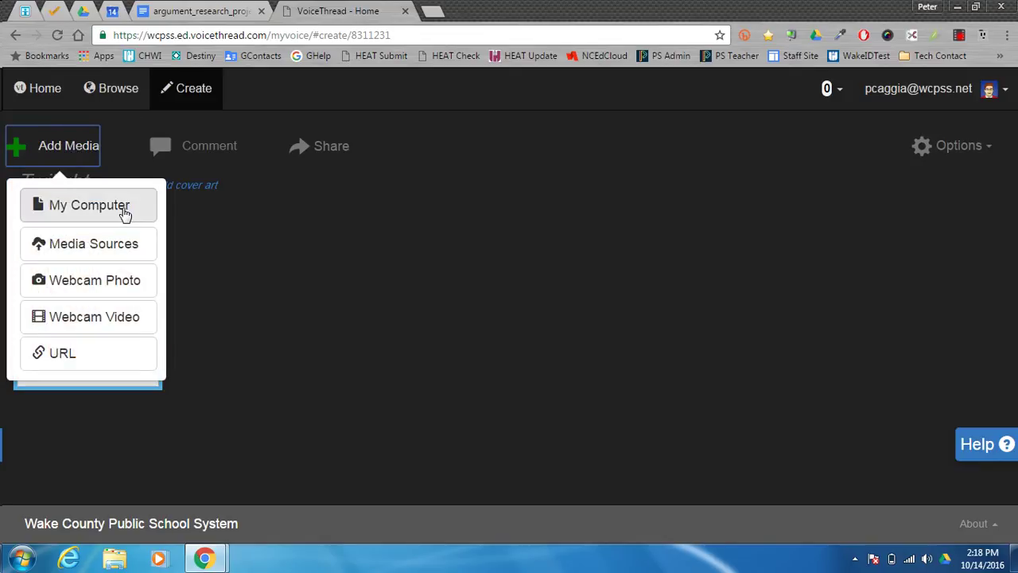
pyautogui.click(125, 209)
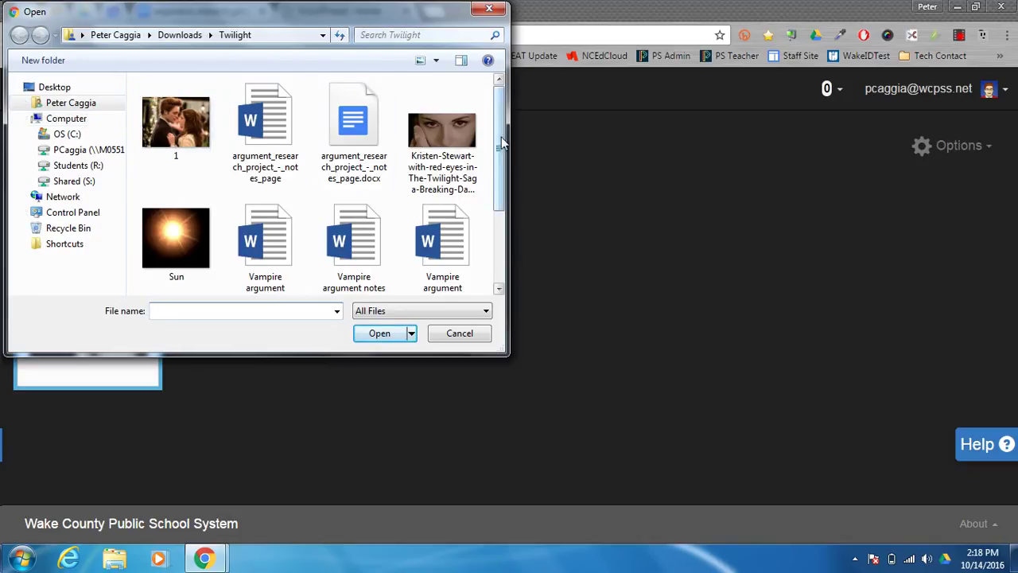
pyautogui.click(192, 230)
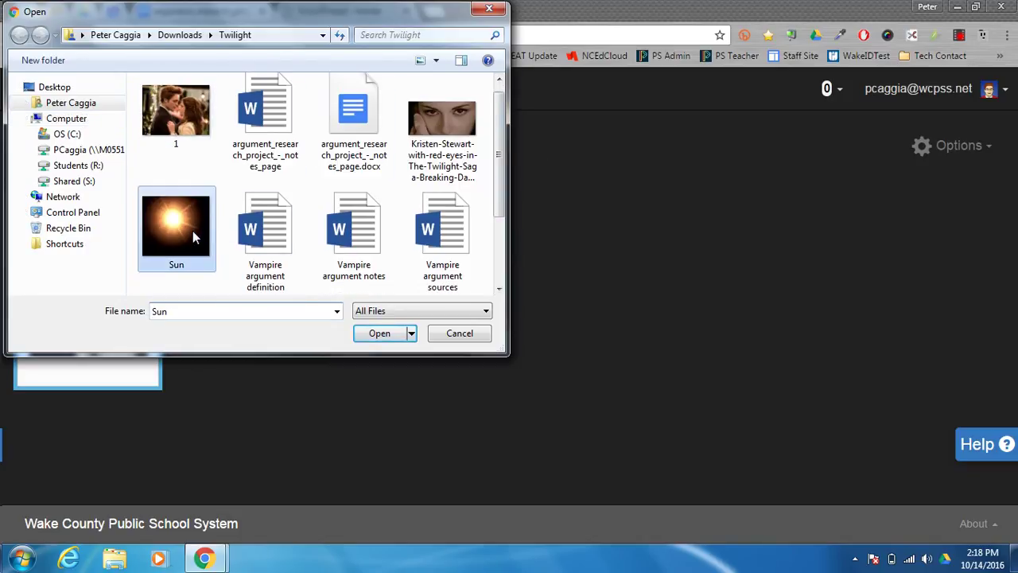
pyautogui.click(379, 334)
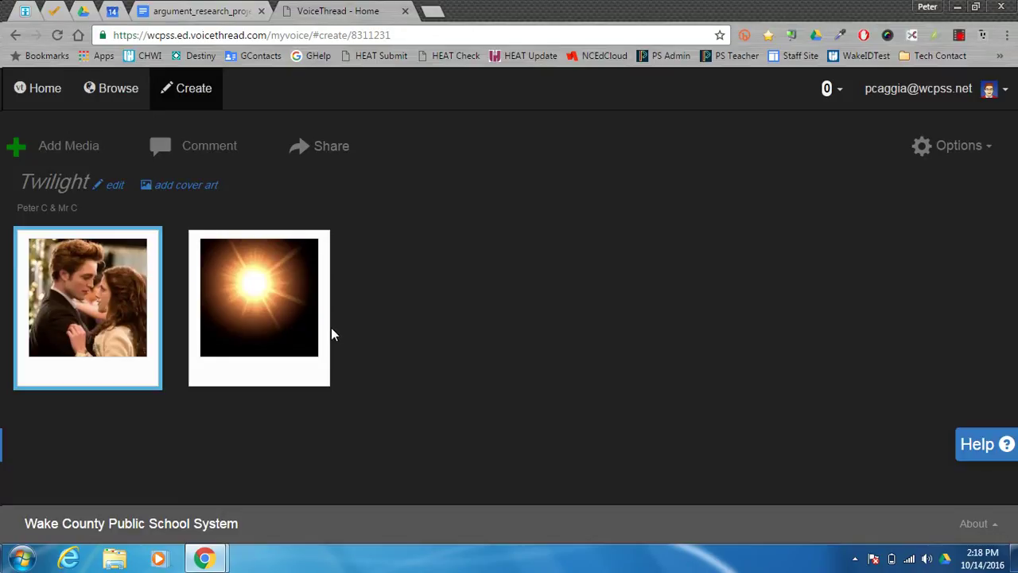
# Step: Open the Sun slide for commenting, and go back to the first slide and forward to the Sun slide again
pyautogui.moveTo(282, 321); pyautogui.dragTo(243, 318)
pyautogui.click(247, 315)
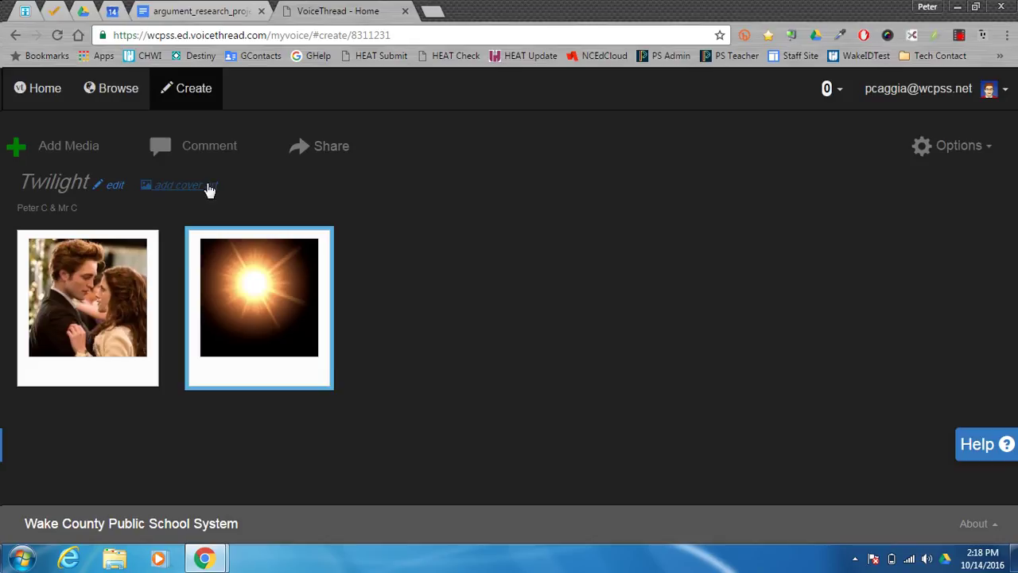
pyautogui.click(212, 148)
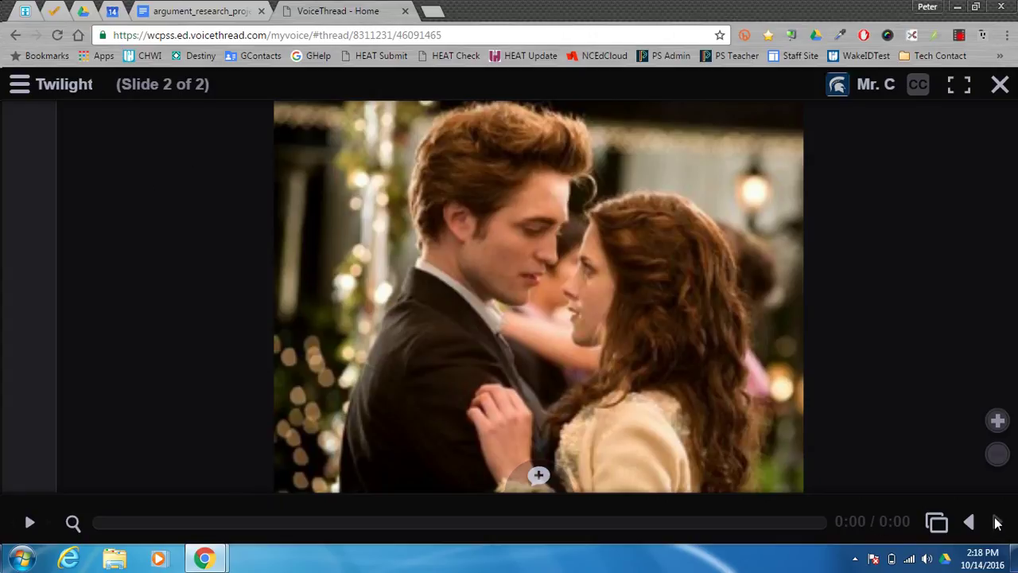
pyautogui.click(970, 522)
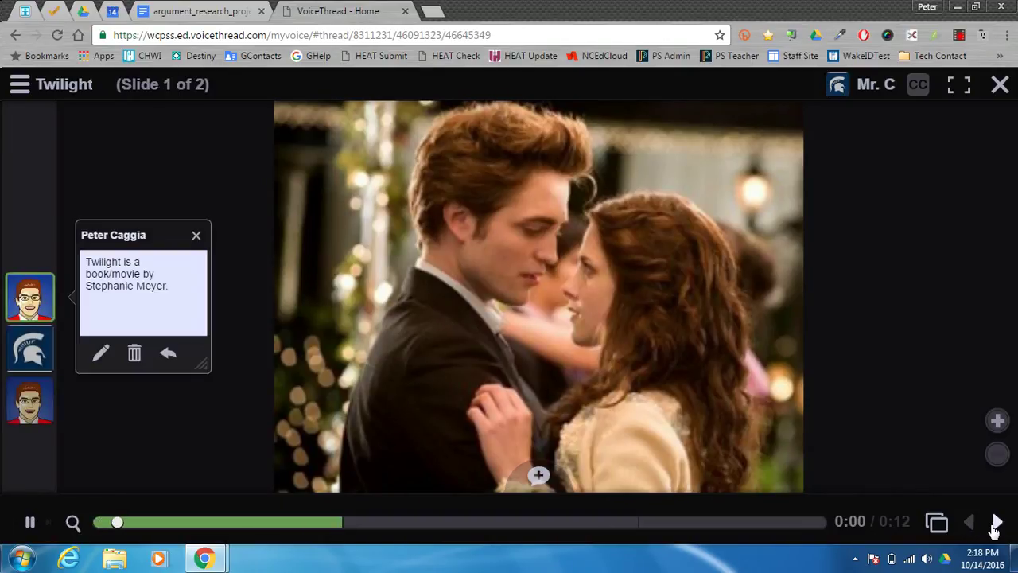
pyautogui.click(997, 522)
# Step: Add the Reason 1 sentence from the research notes, "One reason that Twilight should not be read by anyone is vampires don't sparkle.", as a text comment on the Sun slide
pyautogui.click(539, 476)
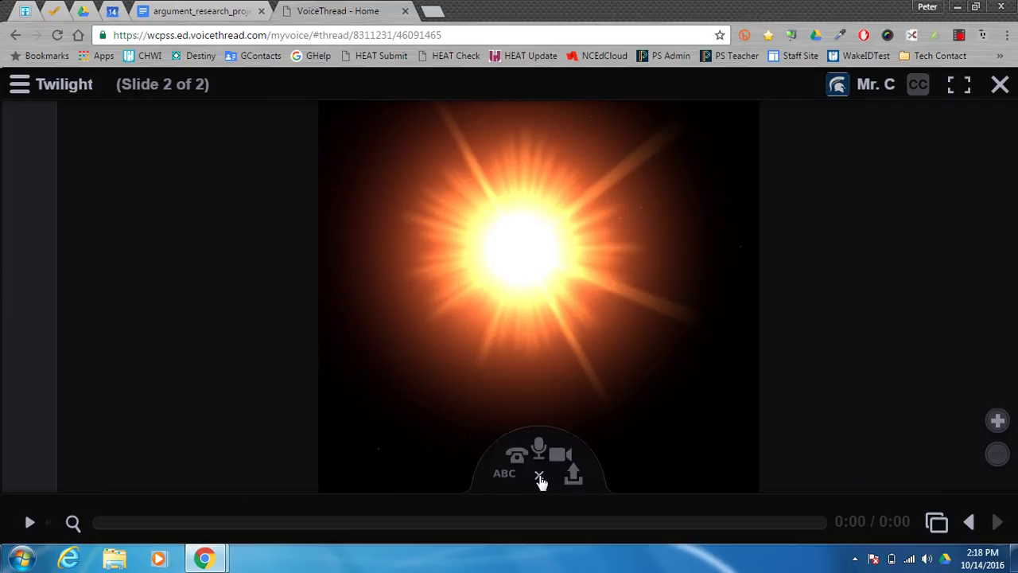
pyautogui.click(469, 475)
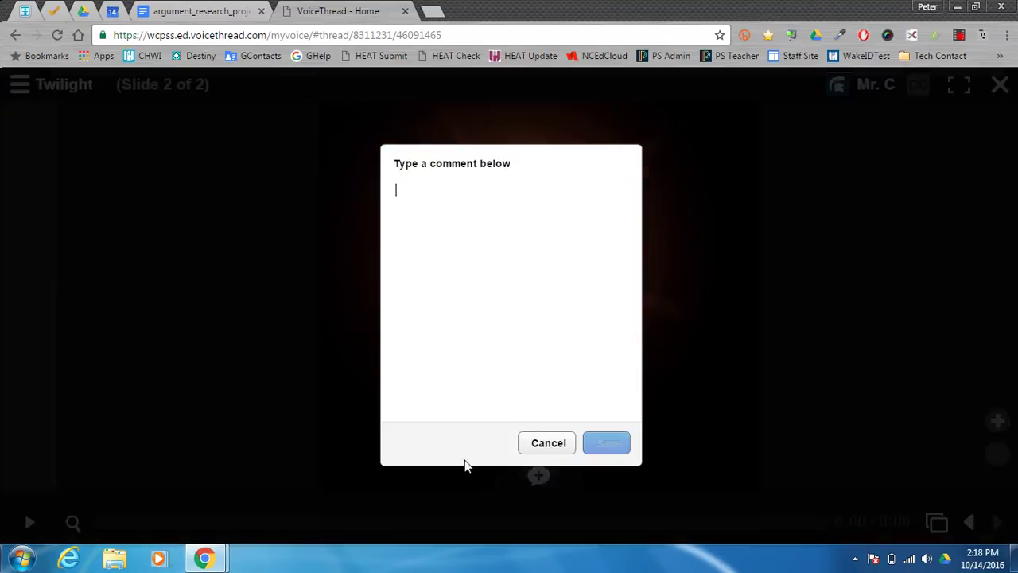
pyautogui.click(203, 10)
pyautogui.moveTo(316, 384); pyautogui.dragTo(250, 328)
pyautogui.hotkey('ctrl', 'c')
pyautogui.rightClick(265, 344)
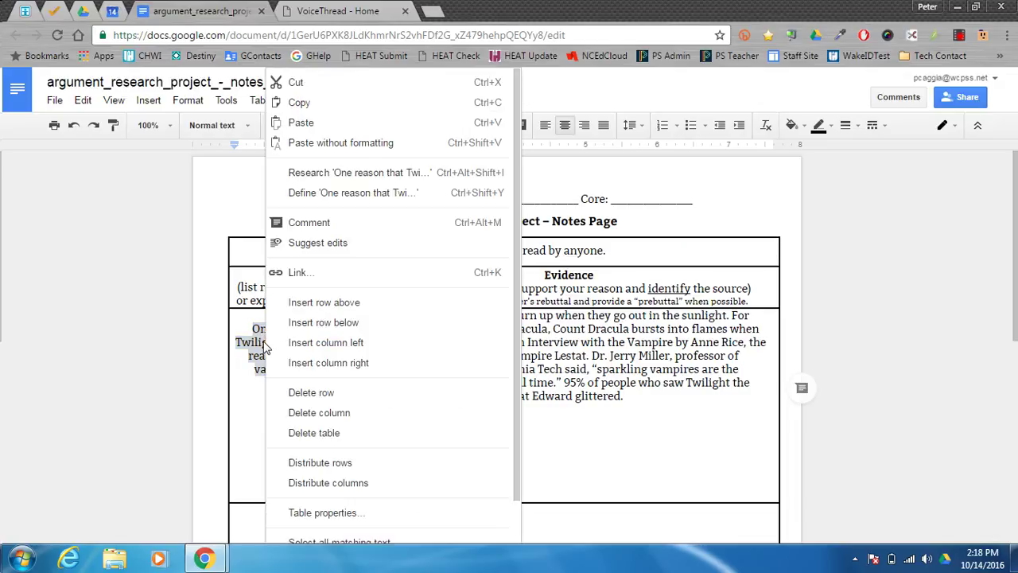
pyautogui.click(299, 103)
pyautogui.hotkey('ctrl', 'Tab')
pyautogui.rightClick(493, 222)
pyautogui.click(524, 269)
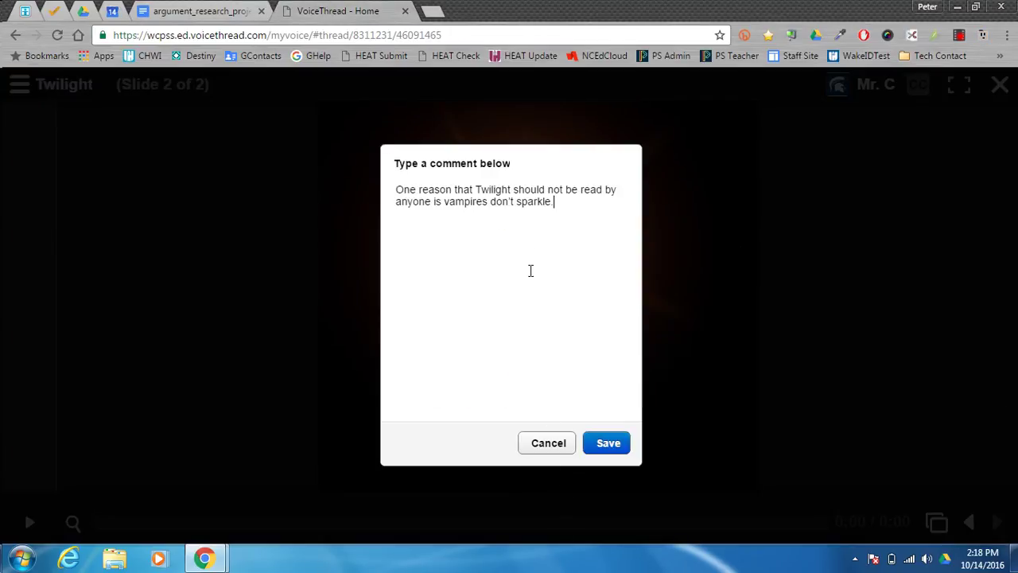
pyautogui.click(603, 447)
# Step: Add a second text comment to the Sun slide with the notes' evidence from "In other books, vampires burn up" through the sentence about Lestat
pyautogui.moveTo(541, 477)
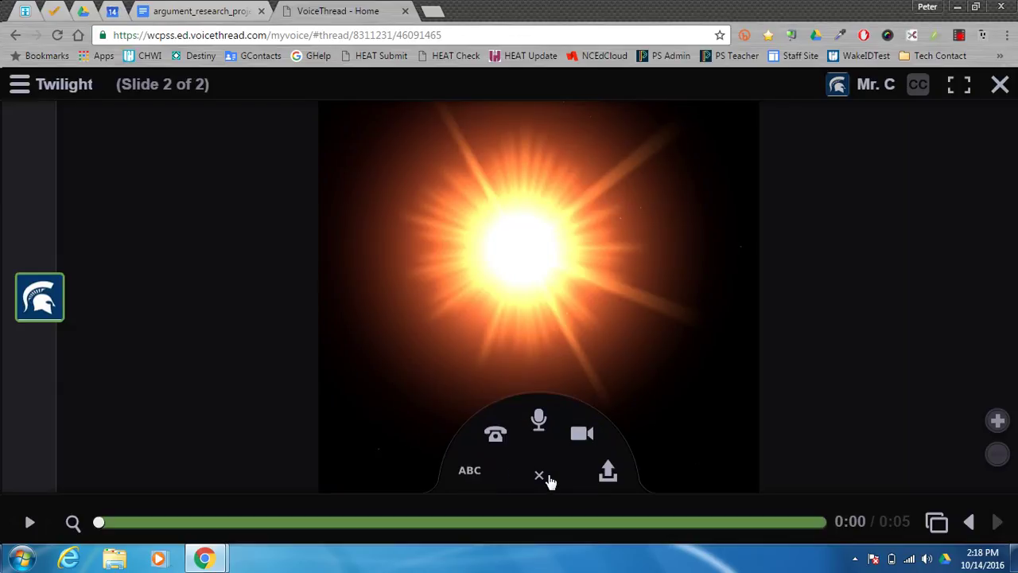
pyautogui.click(467, 474)
pyautogui.click(184, 15)
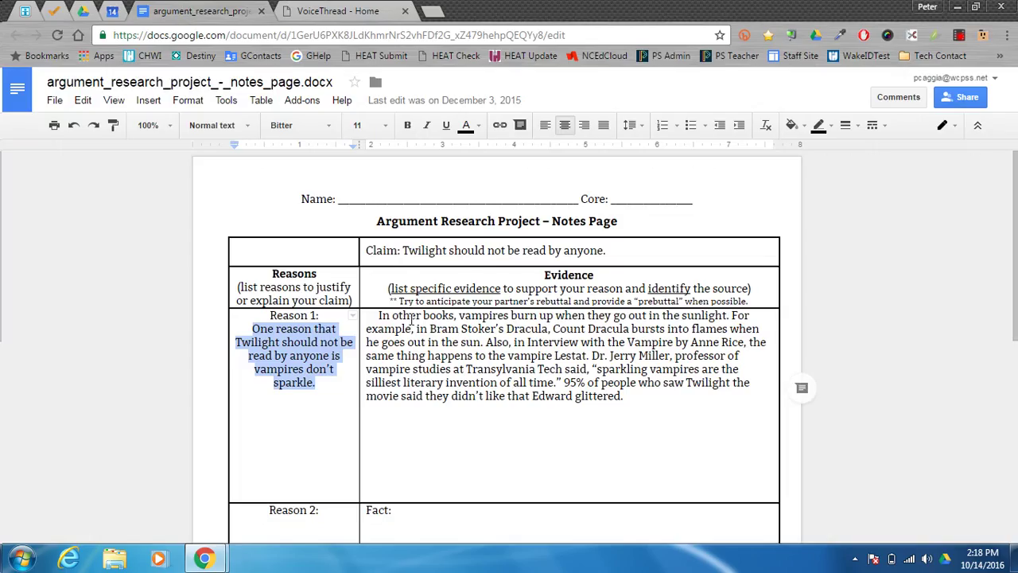
pyautogui.moveTo(379, 317); pyautogui.dragTo(586, 357)
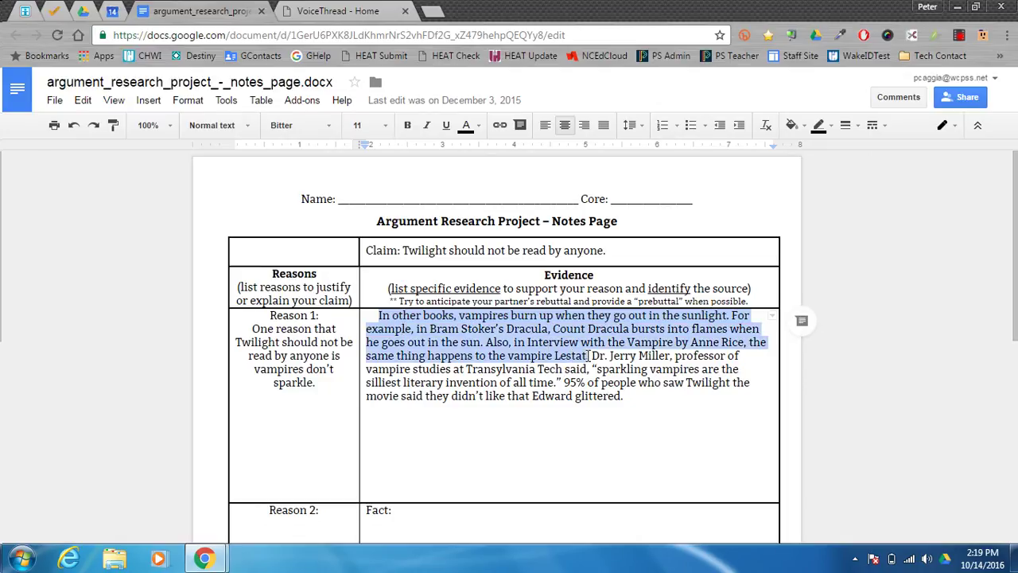
pyautogui.rightClick(573, 354)
pyautogui.click(604, 102)
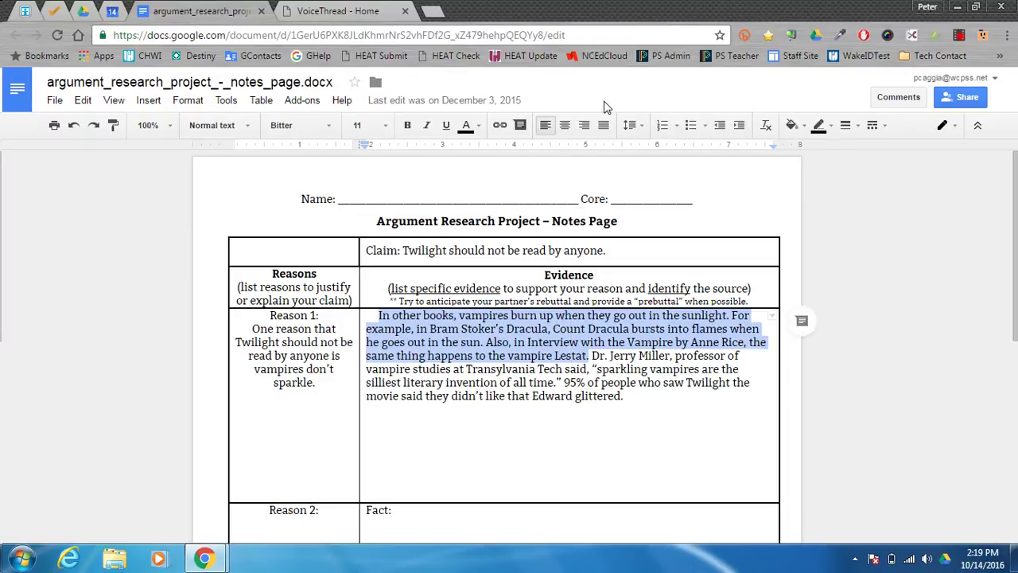
pyautogui.click(330, 7)
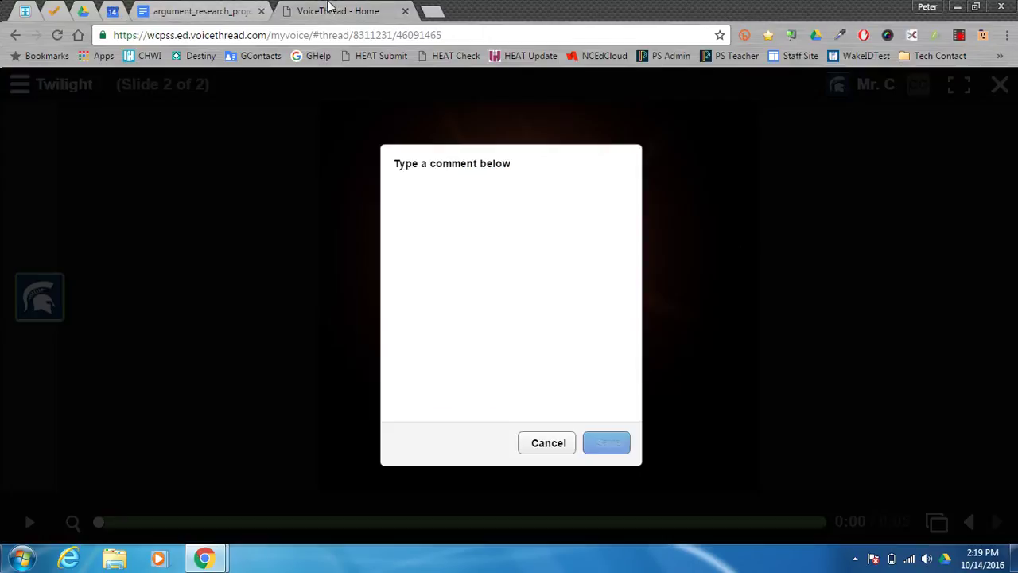
pyautogui.rightClick(413, 200)
pyautogui.click(448, 244)
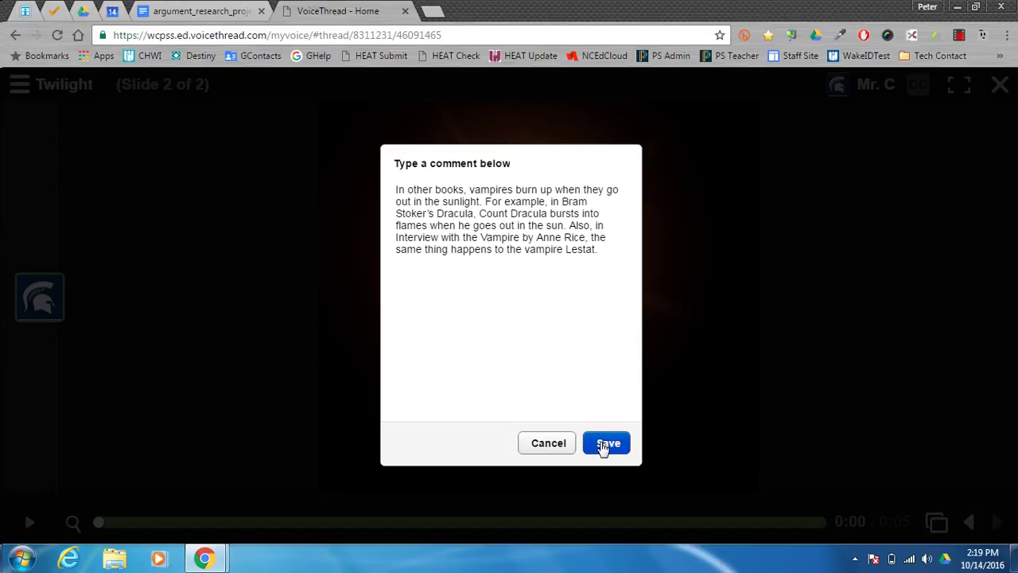
pyautogui.click(605, 443)
# Step: Add a third text comment to the Sun slide with the remaining Reason 1 evidence, from the vampire studies professor through the 95% statistic
pyautogui.click(538, 477)
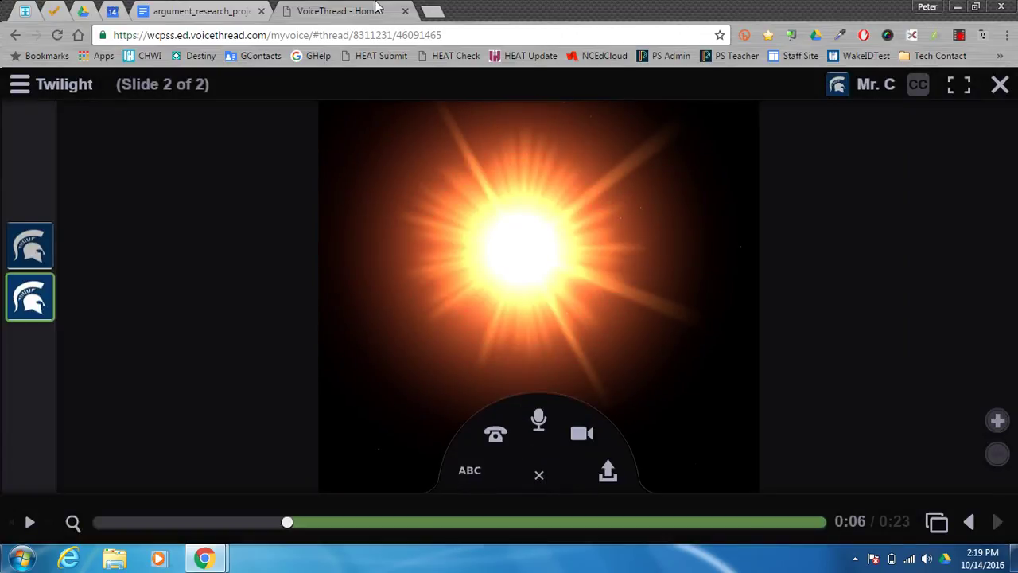
pyautogui.click(468, 470)
pyautogui.click(184, 9)
pyautogui.moveTo(590, 356); pyautogui.dragTo(623, 396)
pyautogui.rightClick(622, 390)
pyautogui.click(652, 102)
pyautogui.click(385, 10)
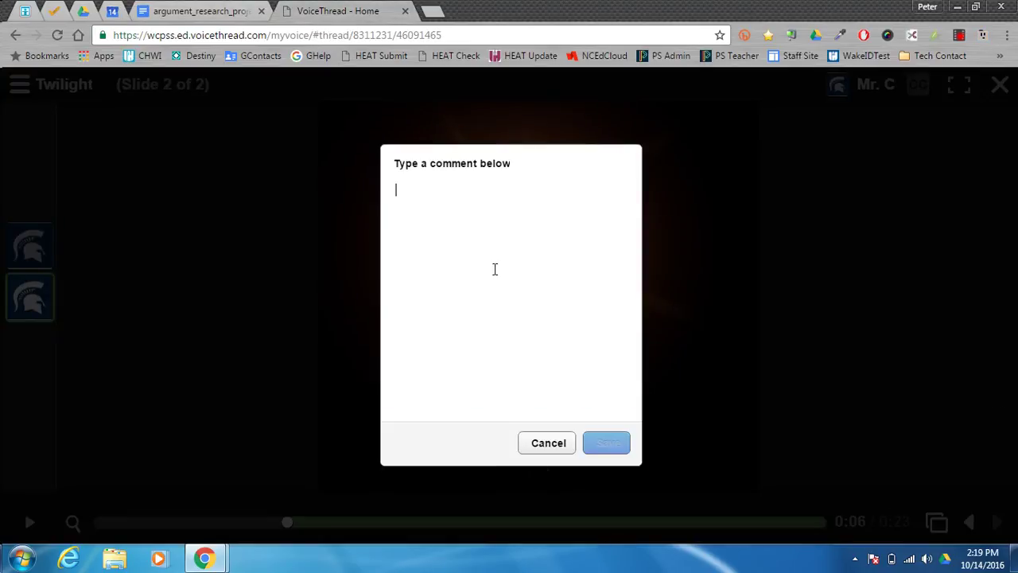
pyautogui.rightClick(475, 232)
pyautogui.click(509, 279)
pyautogui.click(606, 442)
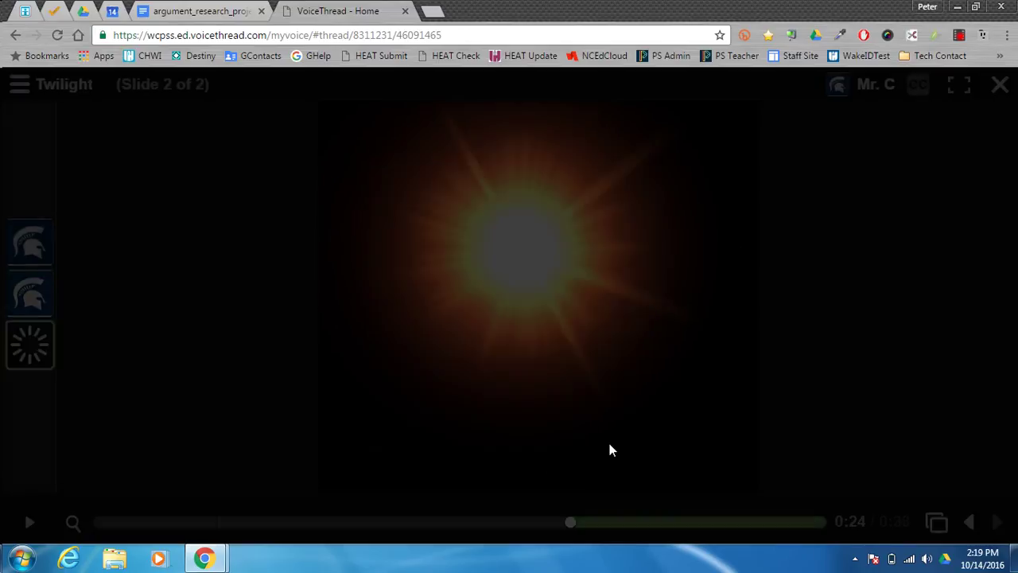
# Step: Play the Sun slide's comments from the start and enlarge the second comment's text box to show its full text
pyautogui.click(97, 523)
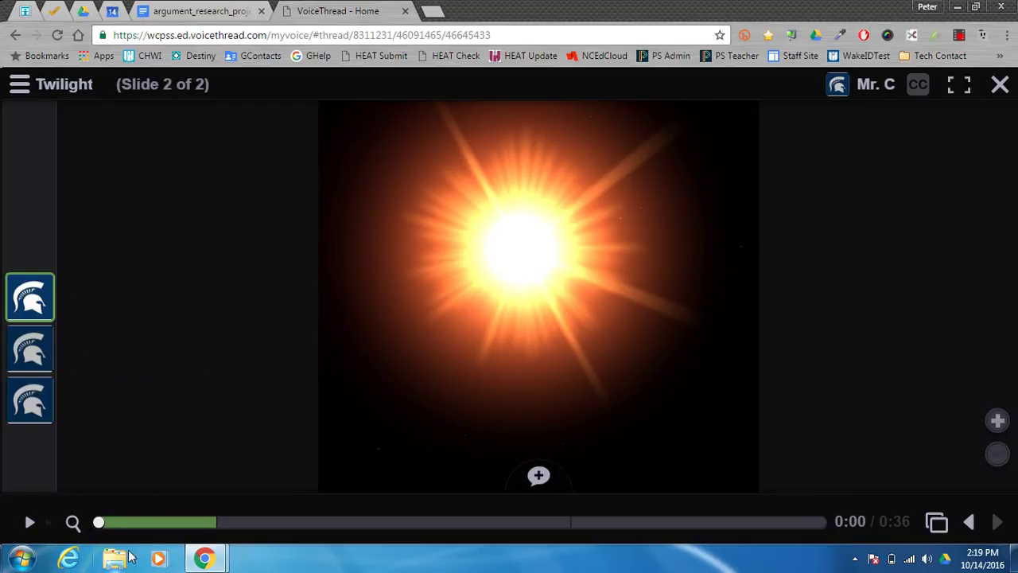
pyautogui.click(30, 522)
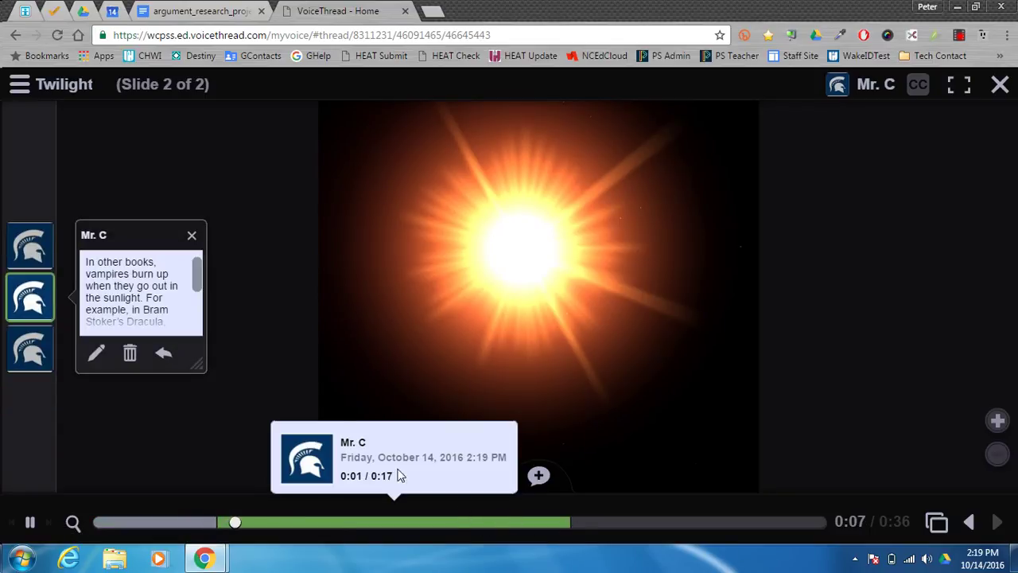
pyautogui.moveTo(198, 365); pyautogui.dragTo(277, 384)
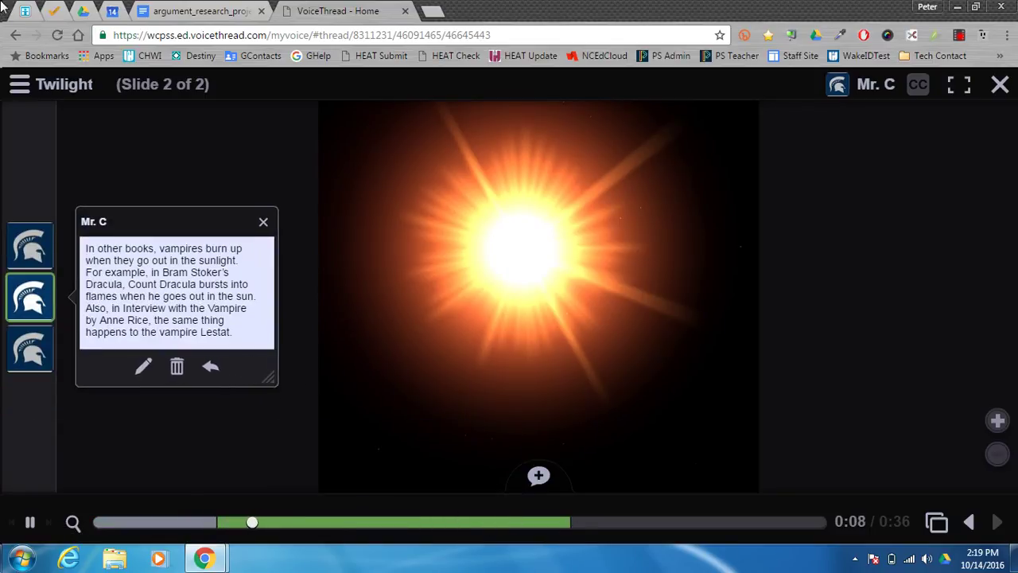
# Step: Return to the Twilight thread's editing page from the slide view
pyautogui.click(20, 84)
pyautogui.click(57, 173)
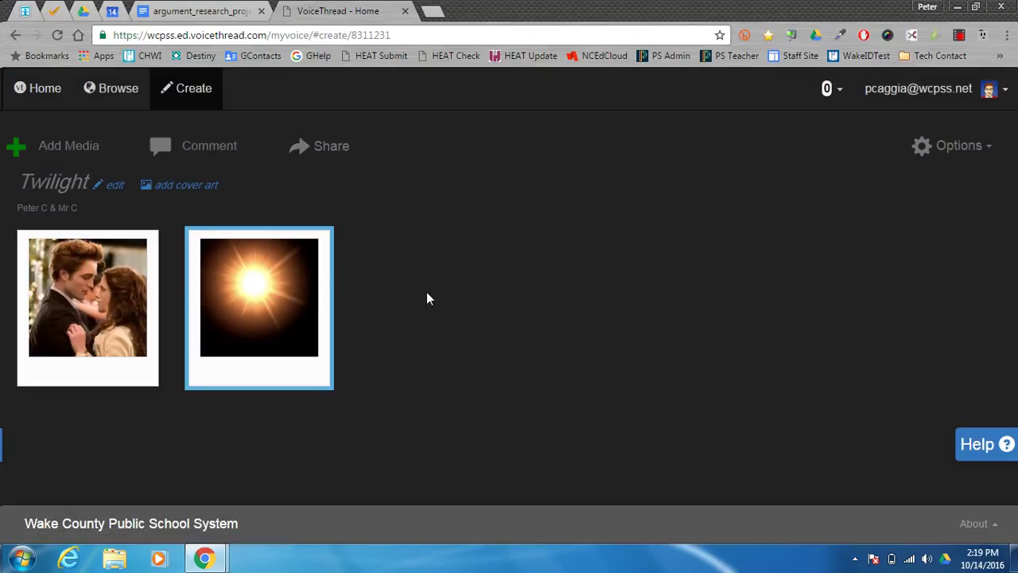
# Step: Select the 7-2/3 Leopards group in Twilight's secure sharing options, and close them without sharing
pyautogui.moveTo(307, 307)
pyautogui.click(337, 152)
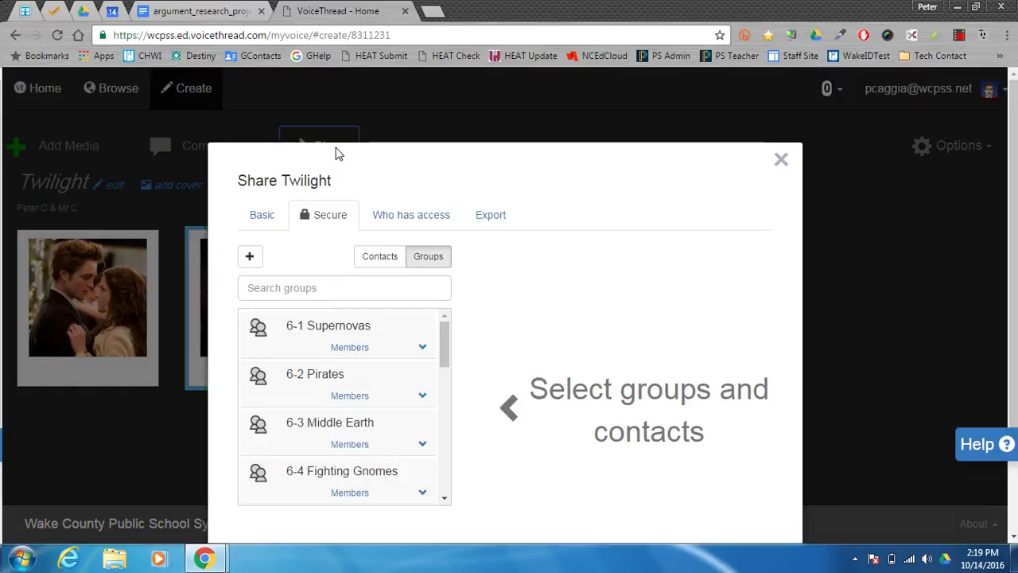
pyautogui.moveTo(444, 338); pyautogui.dragTo(453, 385)
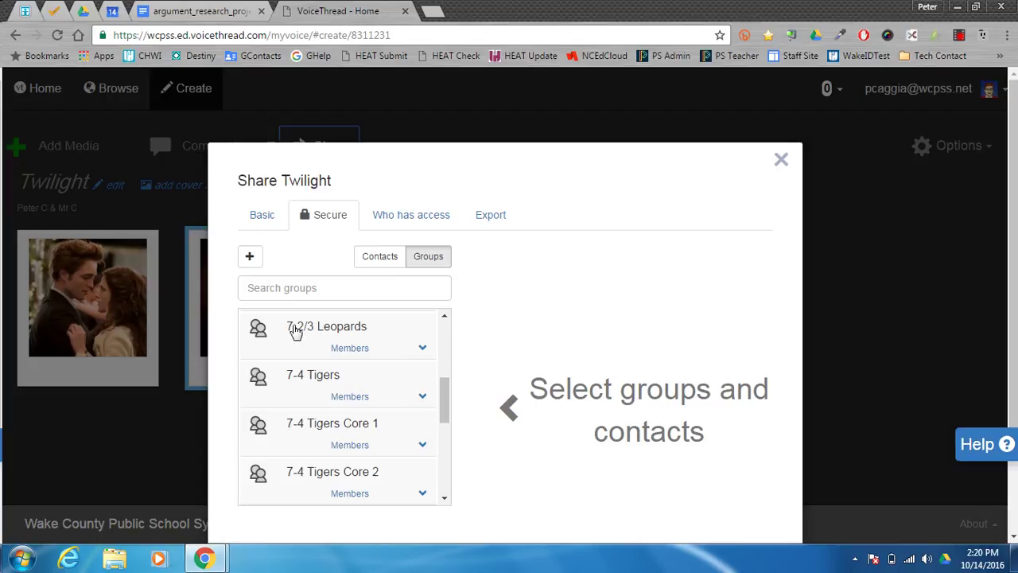
pyautogui.click(288, 329)
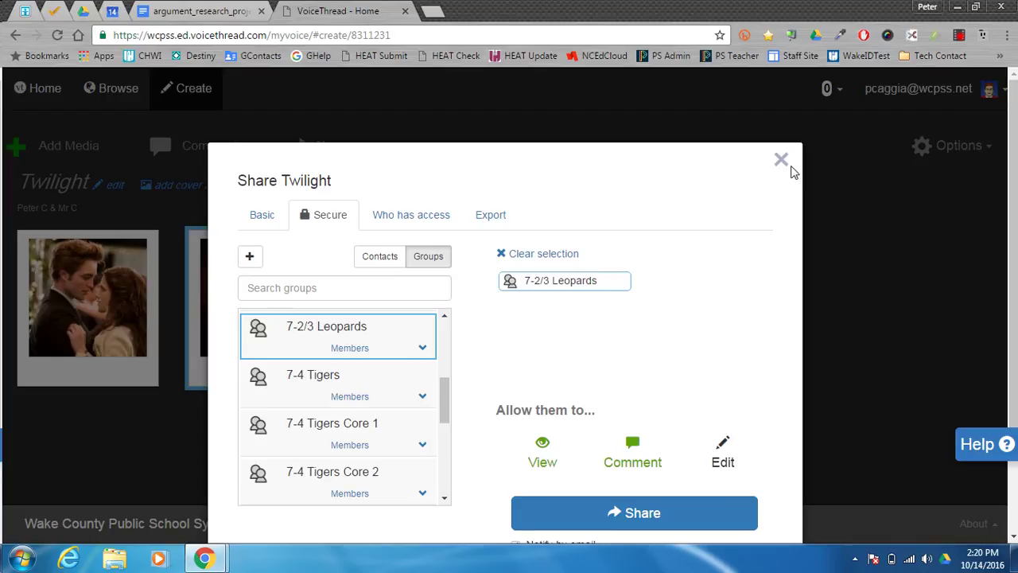
pyautogui.click(783, 162)
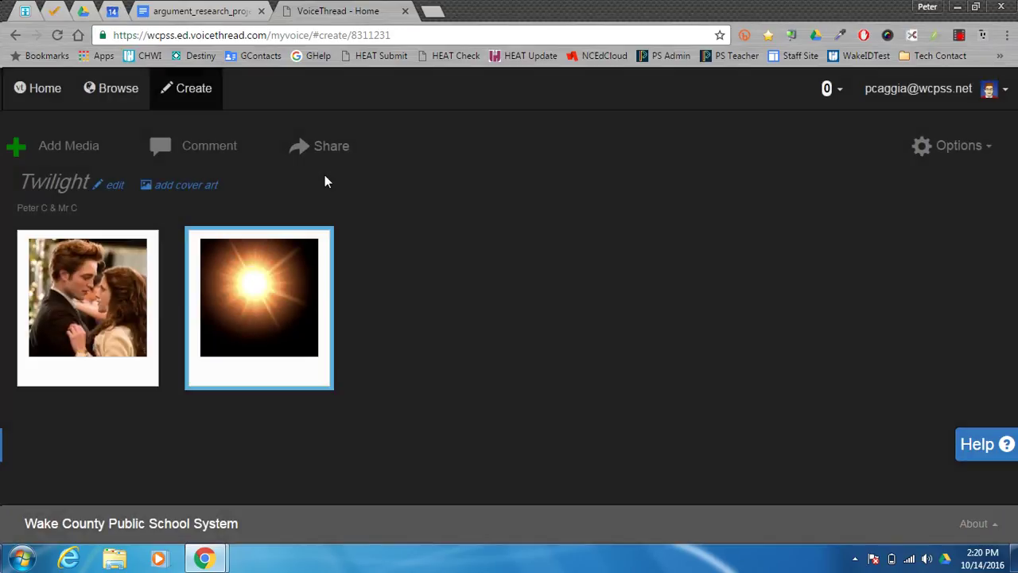